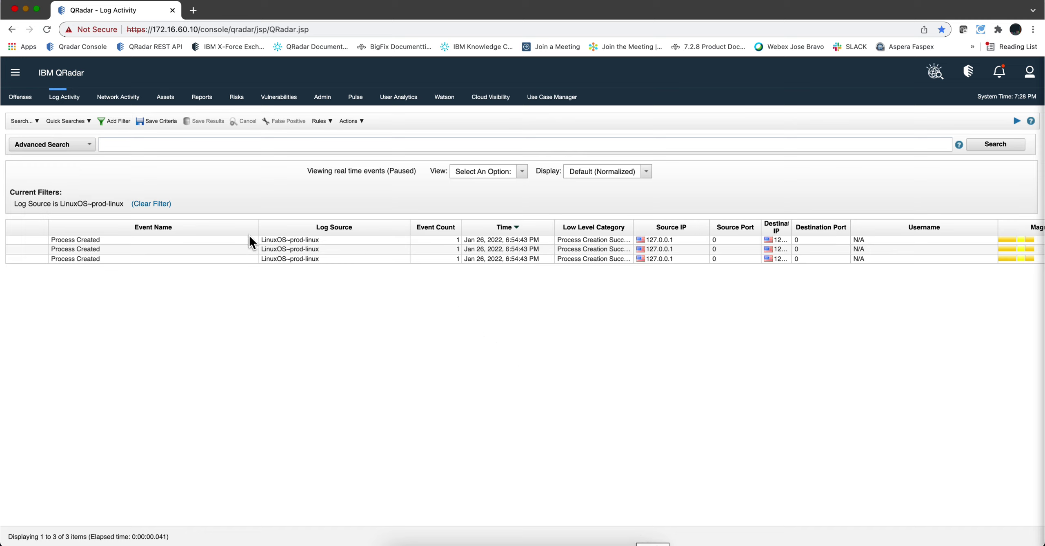
# - Inspect the first Process Created event's payload and highlight its whoami command
pyautogui.doubleClick(220, 240)
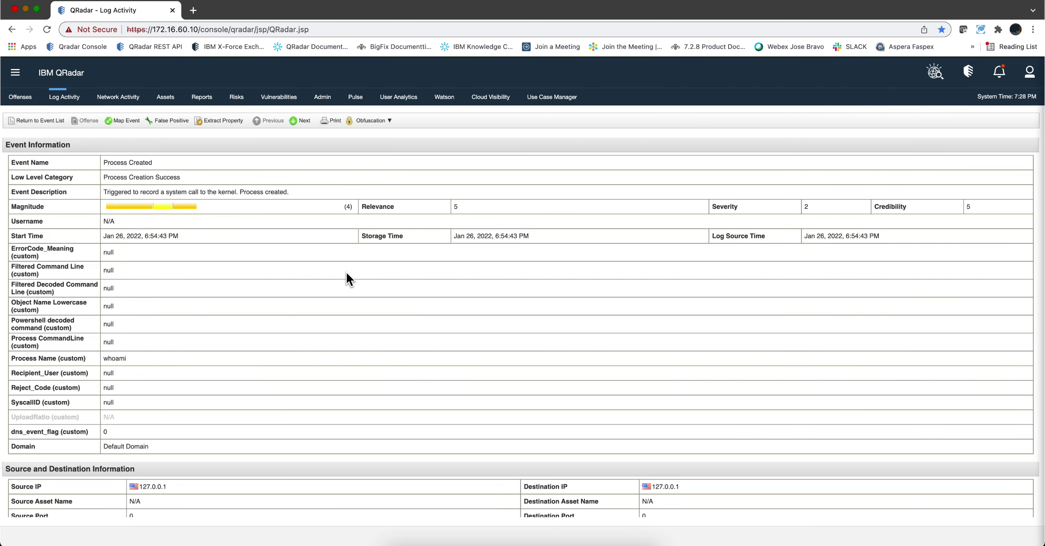
pyautogui.scroll(-7, 323, 312)
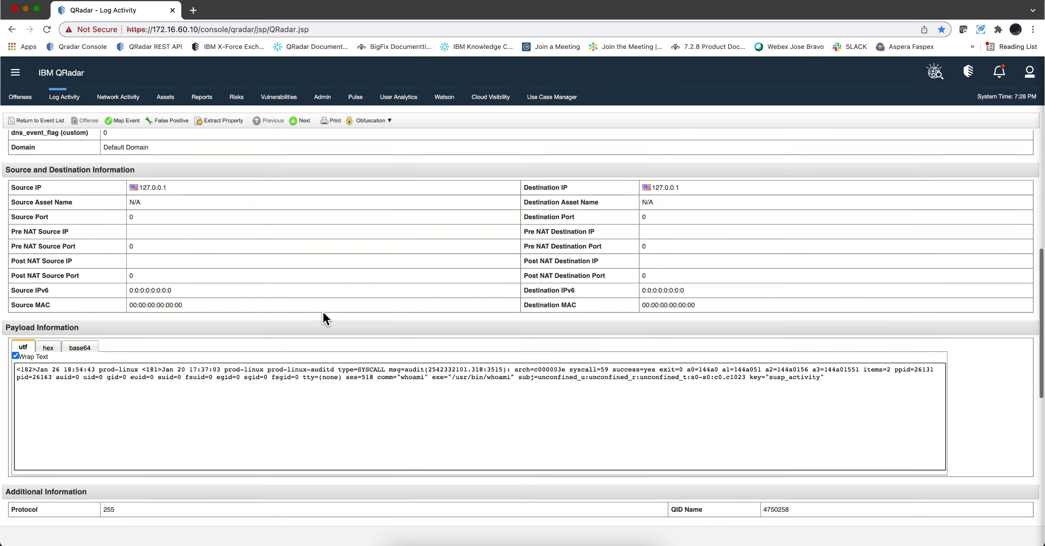
pyautogui.scroll(-1, 323, 312)
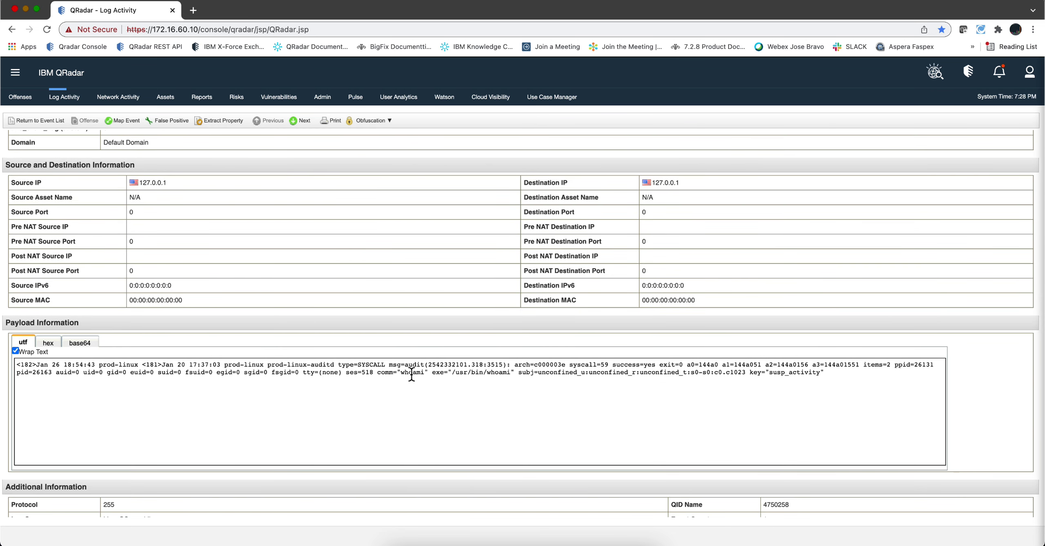
pyautogui.moveTo(402, 375); pyautogui.dragTo(425, 376)
pyautogui.click(40, 119)
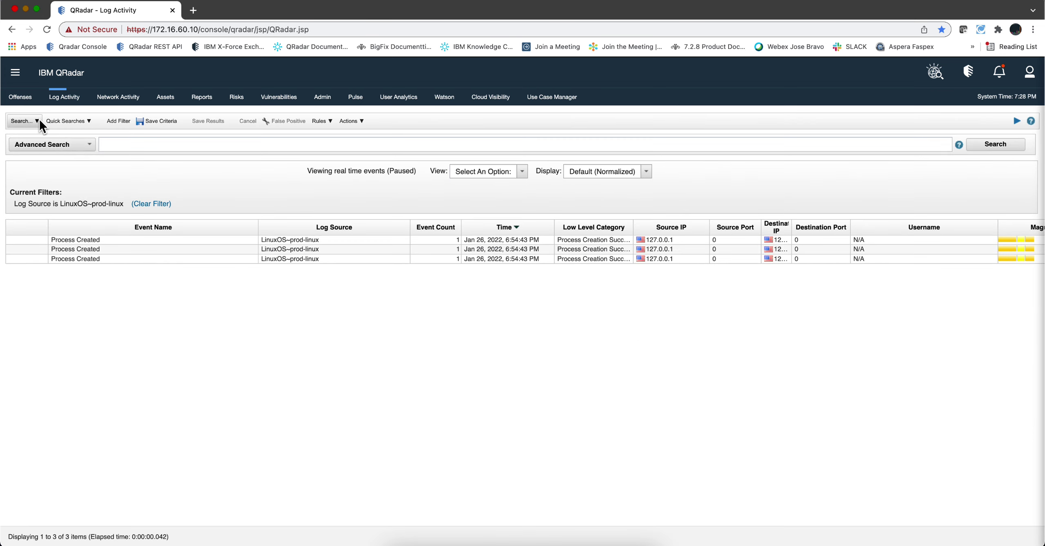
# - Inspect the second and third Process Created payloads, highlighting their wget and curl commands
pyautogui.doubleClick(116, 249)
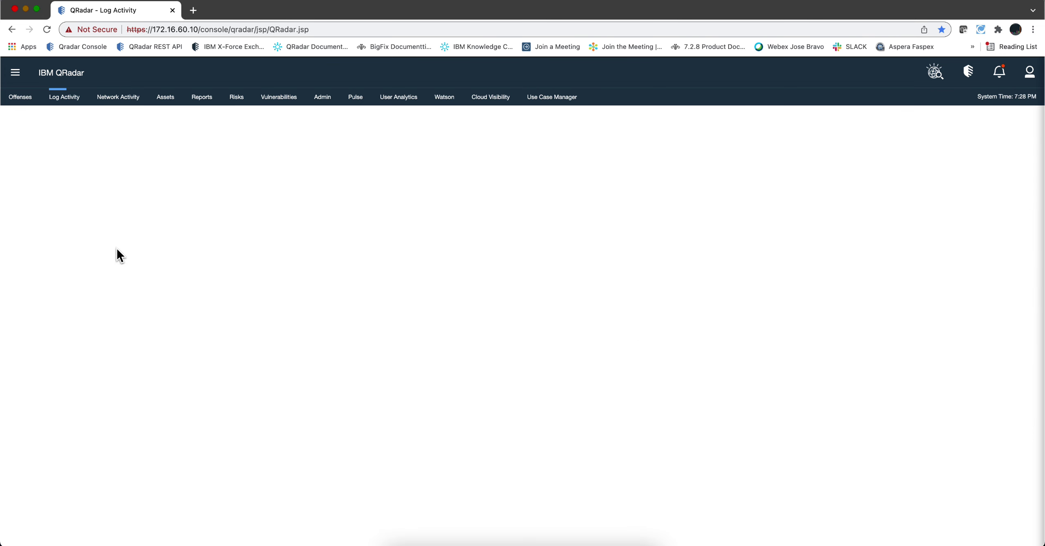
pyautogui.scroll(-7, 153, 291)
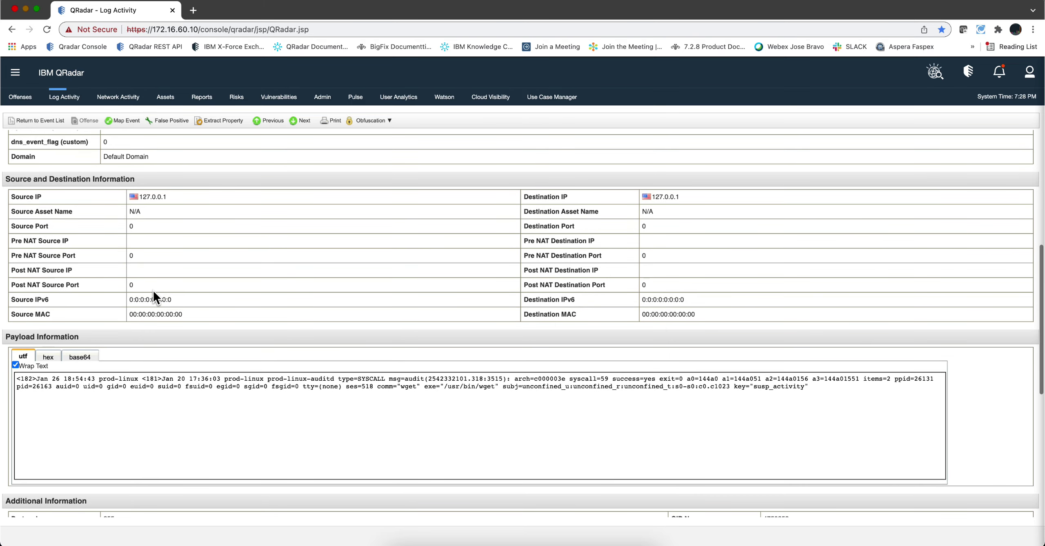
pyautogui.doubleClick(409, 386)
pyautogui.click(40, 119)
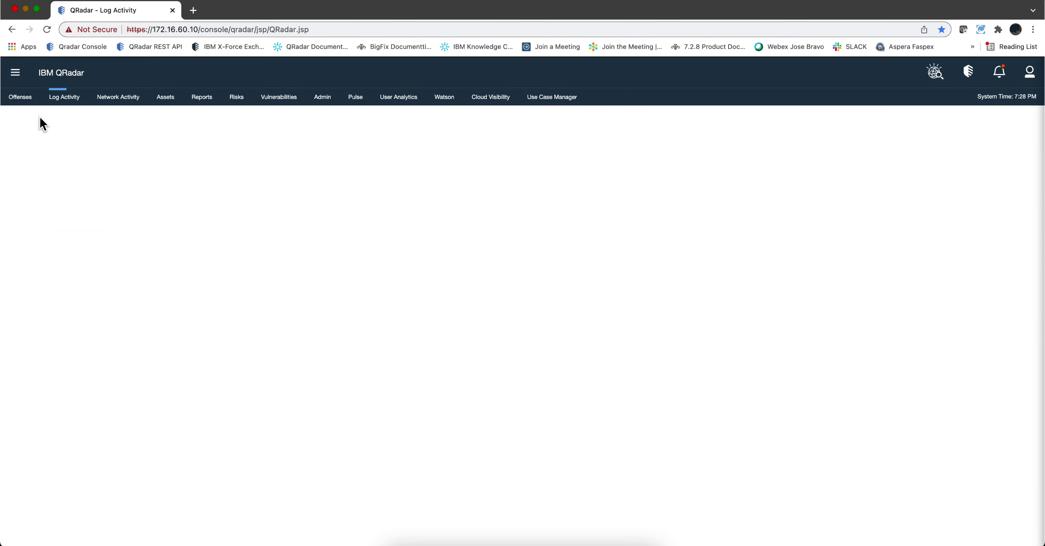
pyautogui.doubleClick(118, 259)
pyautogui.scroll(-10, 220, 349)
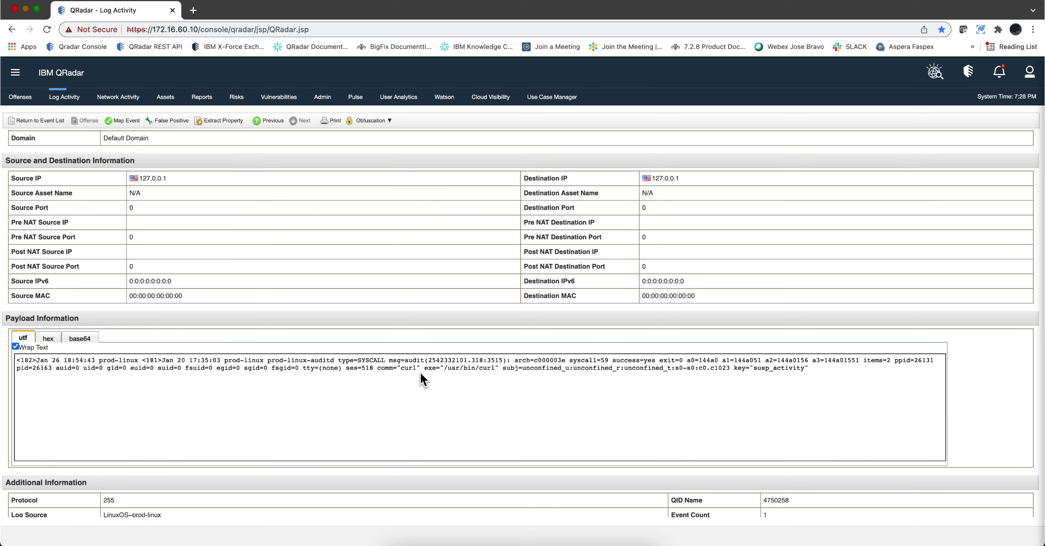
pyautogui.doubleClick(410, 368)
pyautogui.click(21, 122)
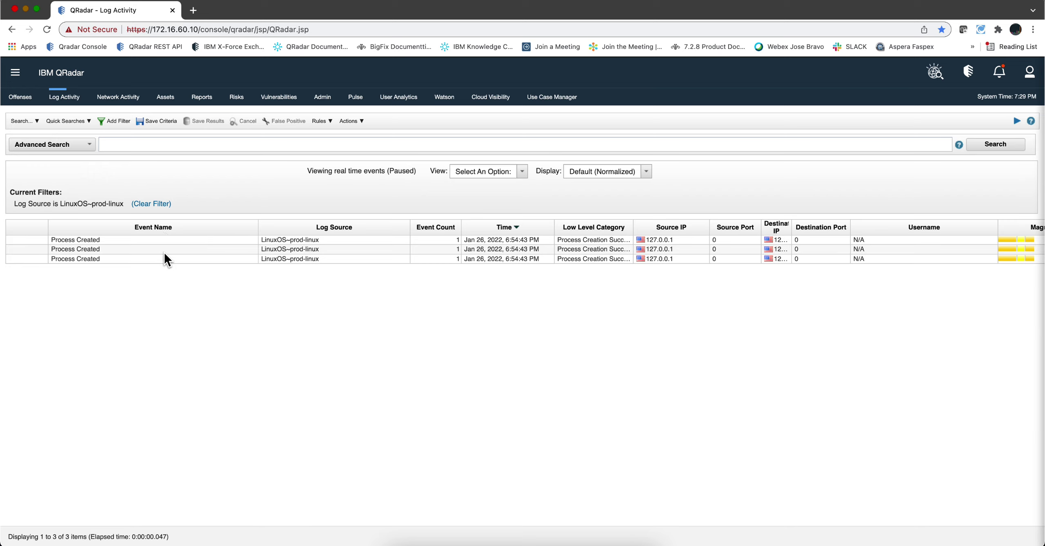
# - Select all three Process Created events and load them into the DSM Editor
pyautogui.click(140, 237)
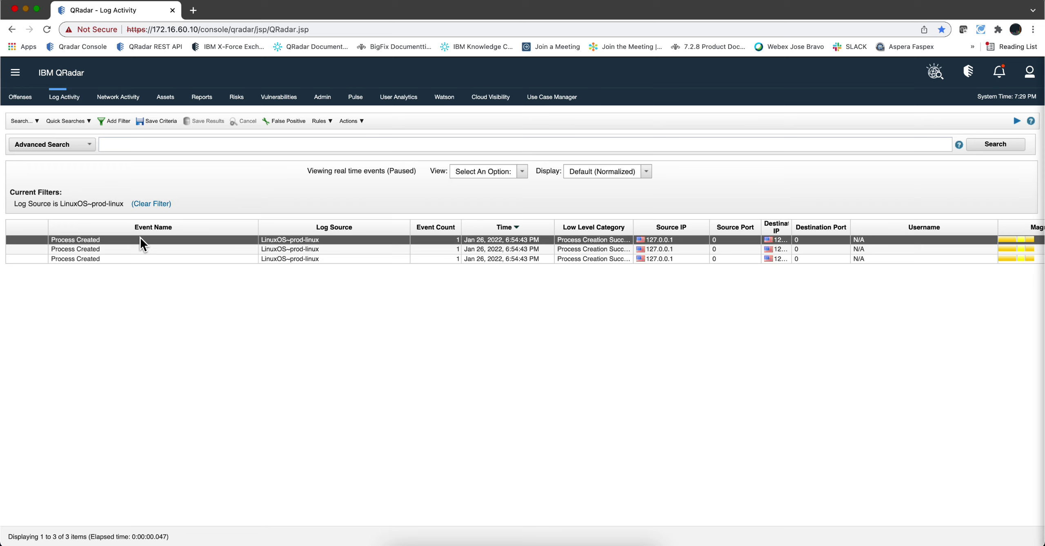
pyautogui.keyDown('shift'); pyautogui.click(116, 260); pyautogui.keyUp('shift')
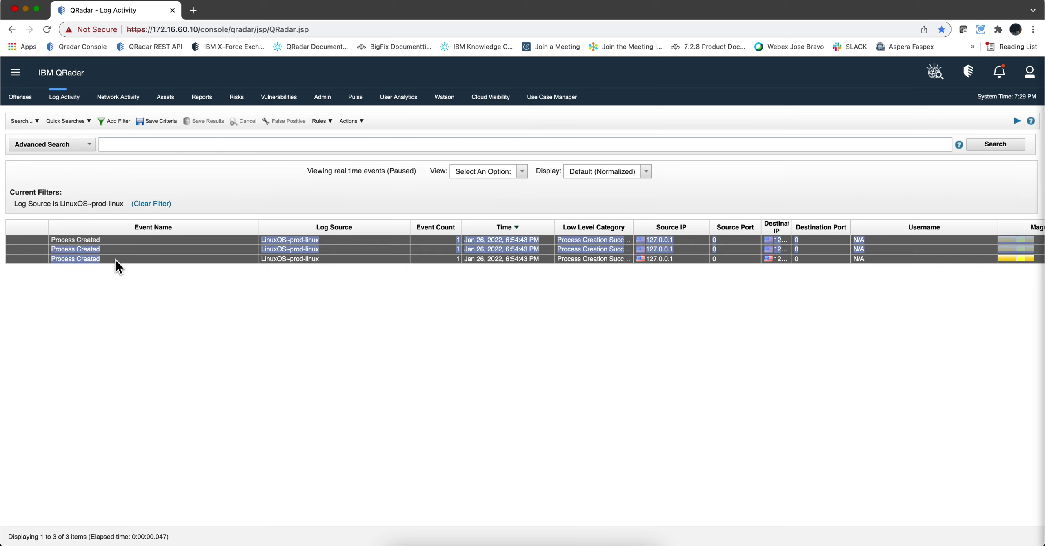
pyautogui.click(356, 122)
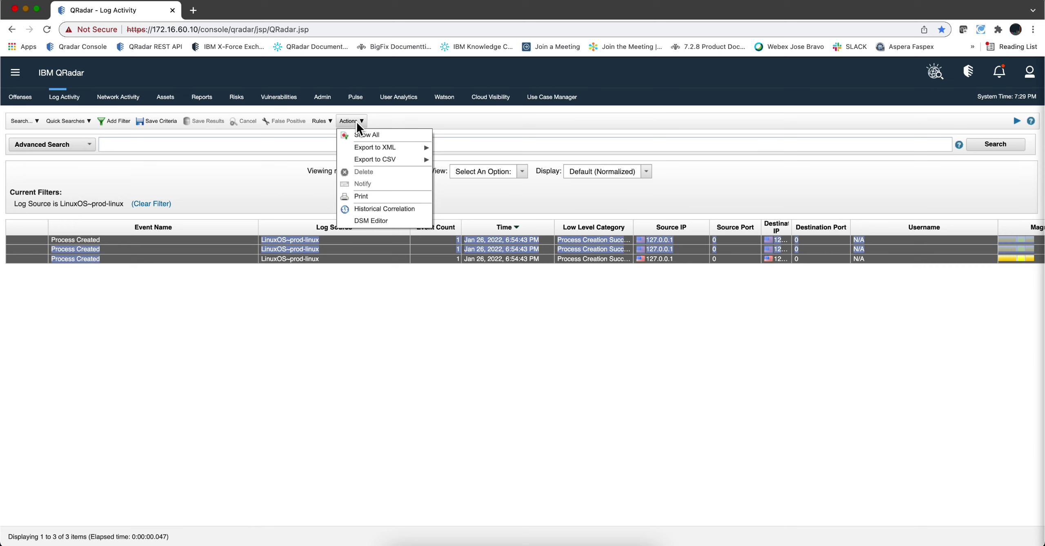
pyautogui.click(361, 223)
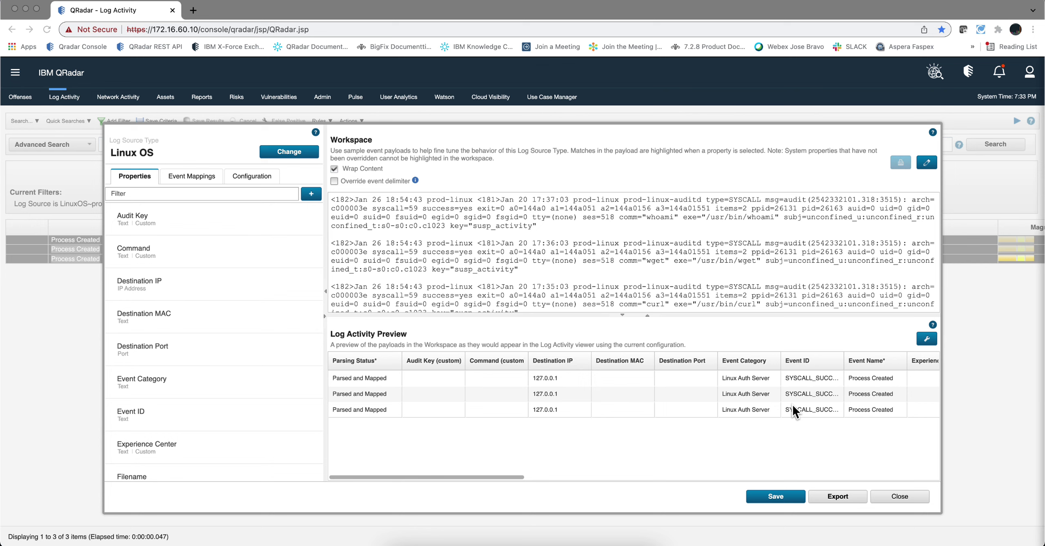
# - Filter properties for 'event', set Event ID to override system behaviour, and select type=SYSCALL in a payload
pyautogui.click(129, 195)
pyautogui.write('event')
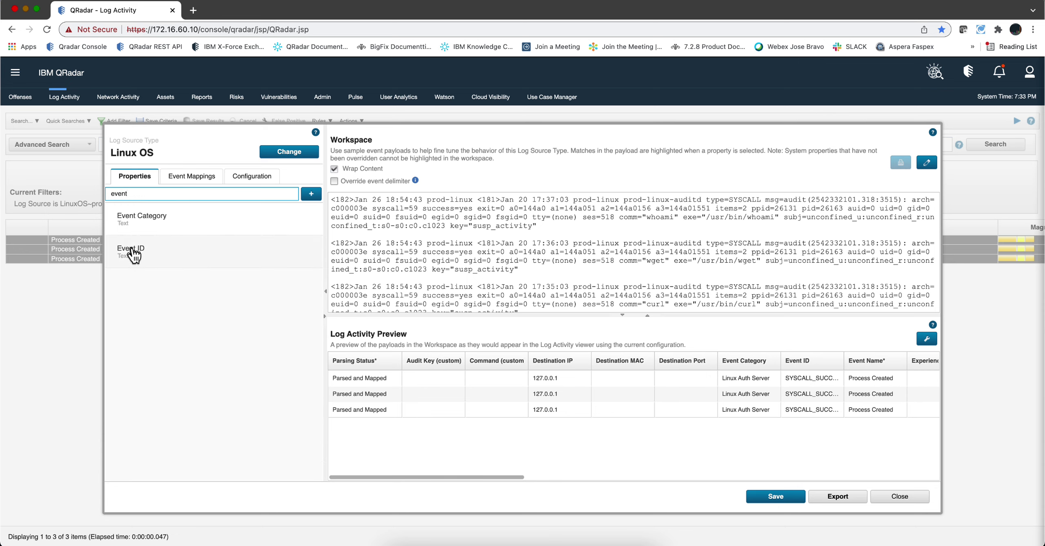
pyautogui.click(133, 255)
pyautogui.click(119, 290)
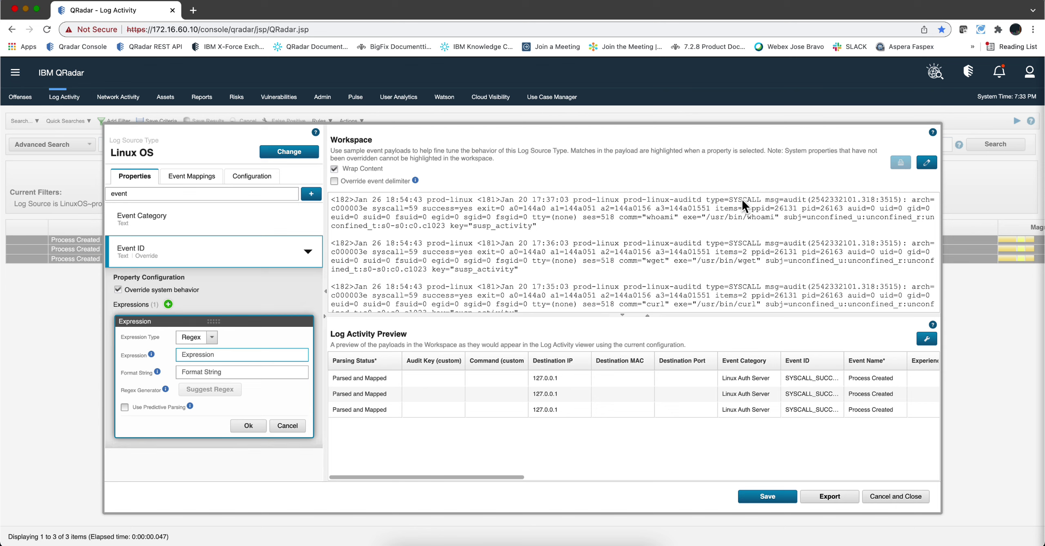
pyautogui.moveTo(708, 199); pyautogui.dragTo(761, 201)
pyautogui.press('super+c')
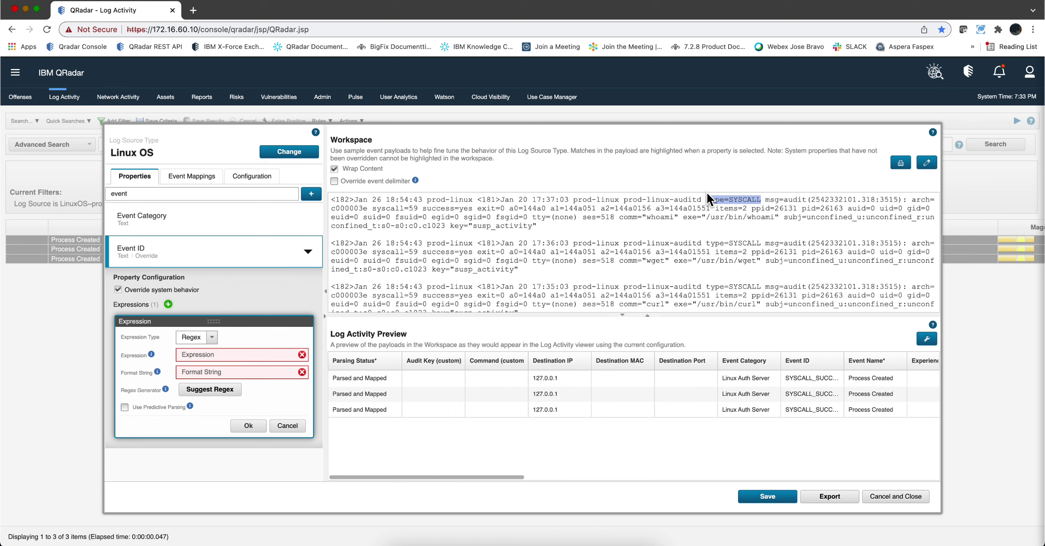
# - Paste type=SYSCALL into the Event ID regex and append .*? after it
pyautogui.click(189, 353)
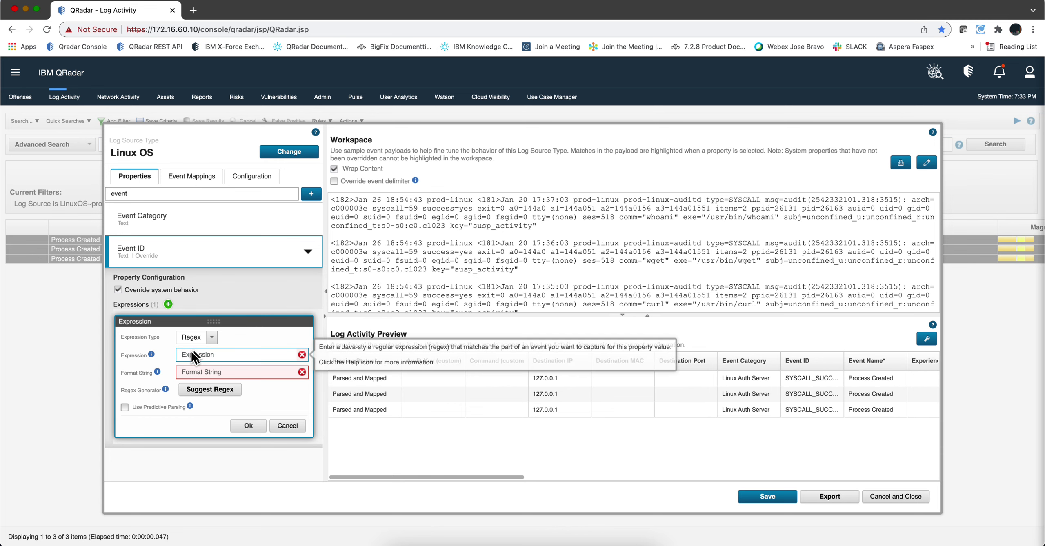
pyautogui.press('super+v')
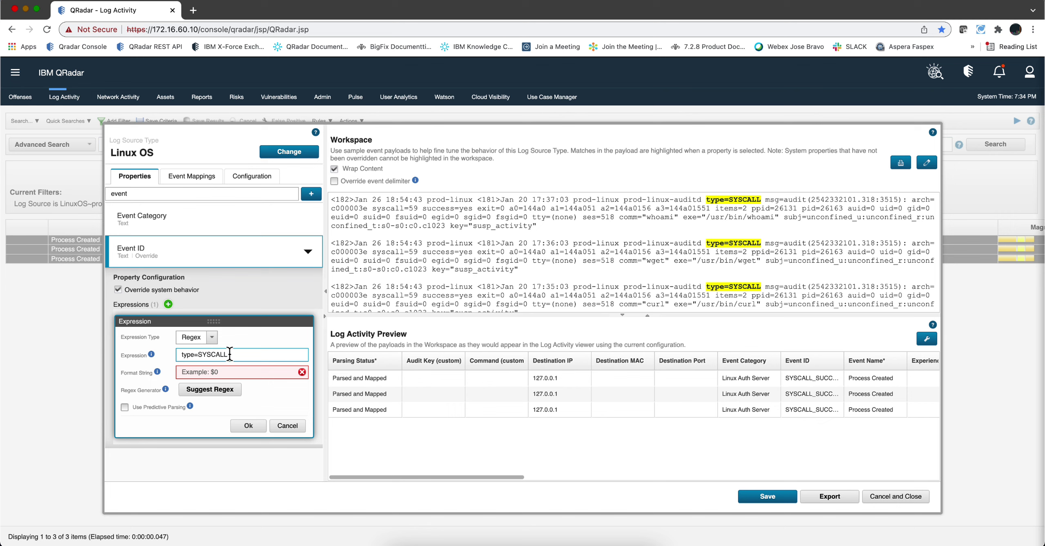
pyautogui.write('>')
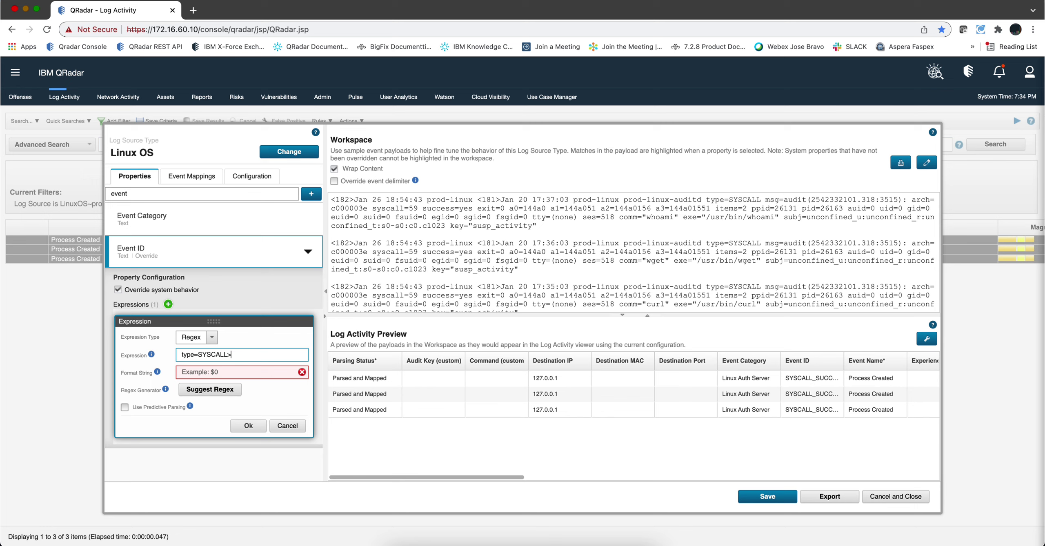
pyautogui.press('BackSpace')
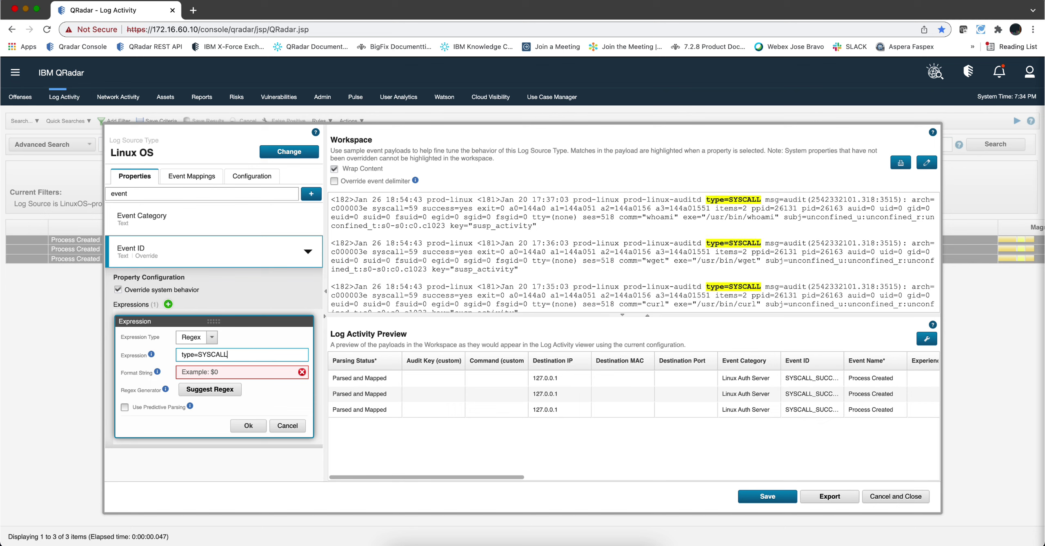
pyautogui.write('.')
pyautogui.write('*?')
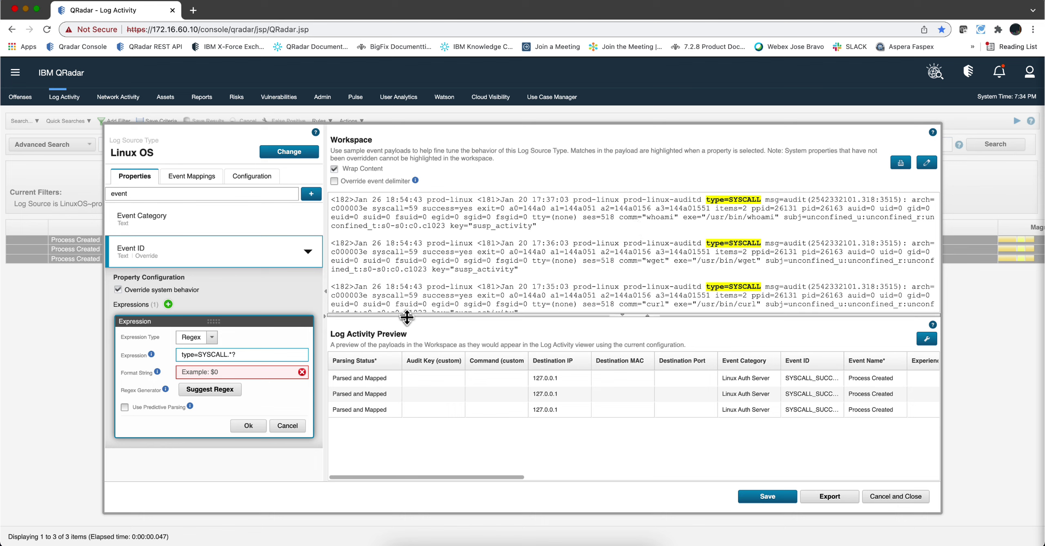
# - Append comm="(.*?)" so the regex captures the command name from each SYSCALL payload
pyautogui.write('co')
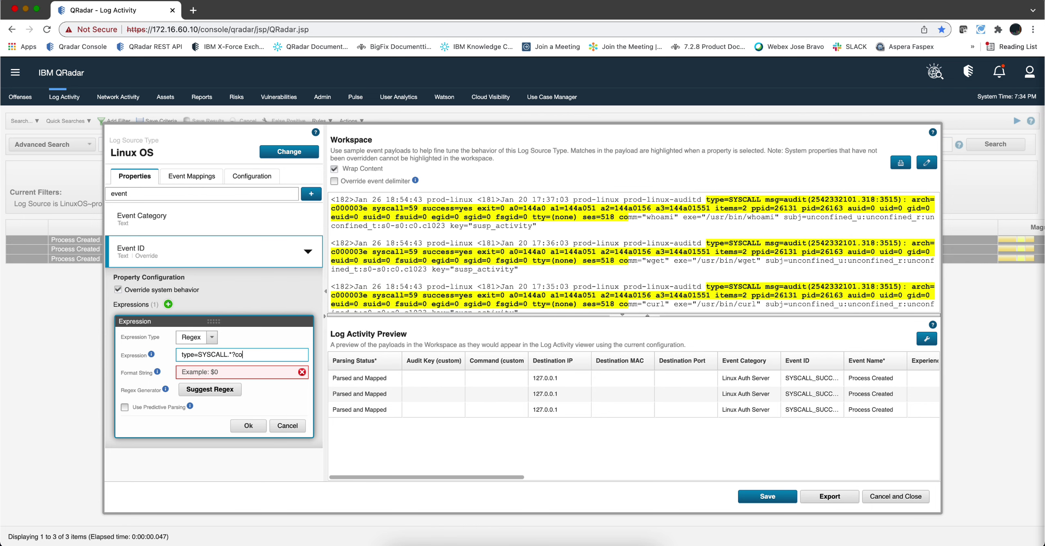
pyautogui.write('mm="')
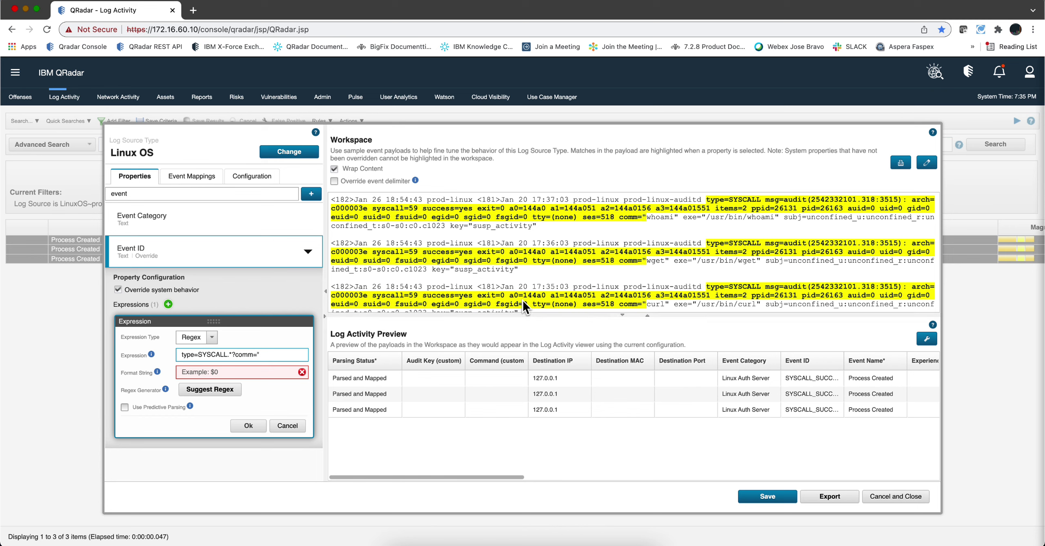
pyautogui.write('()')
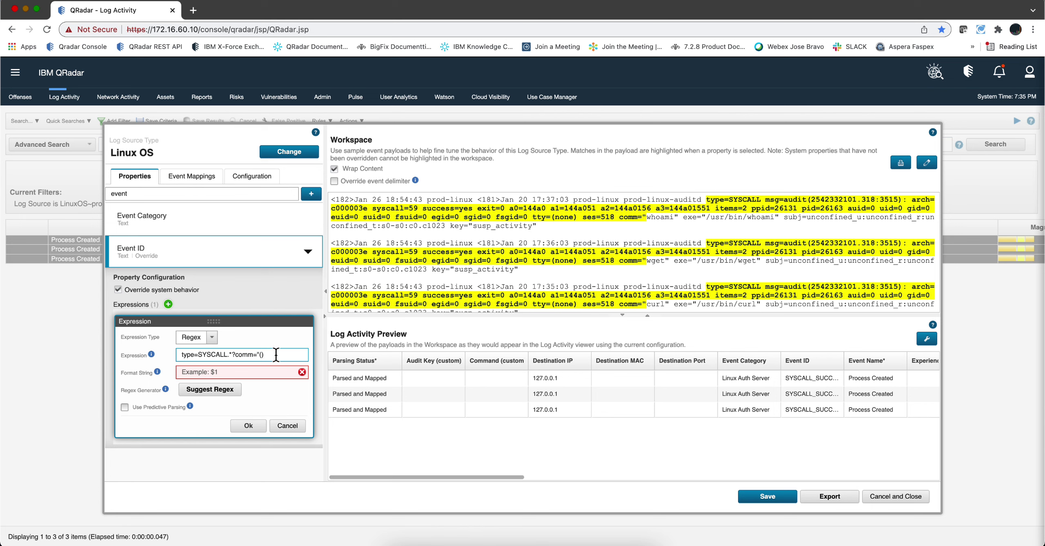
pyautogui.write('"')
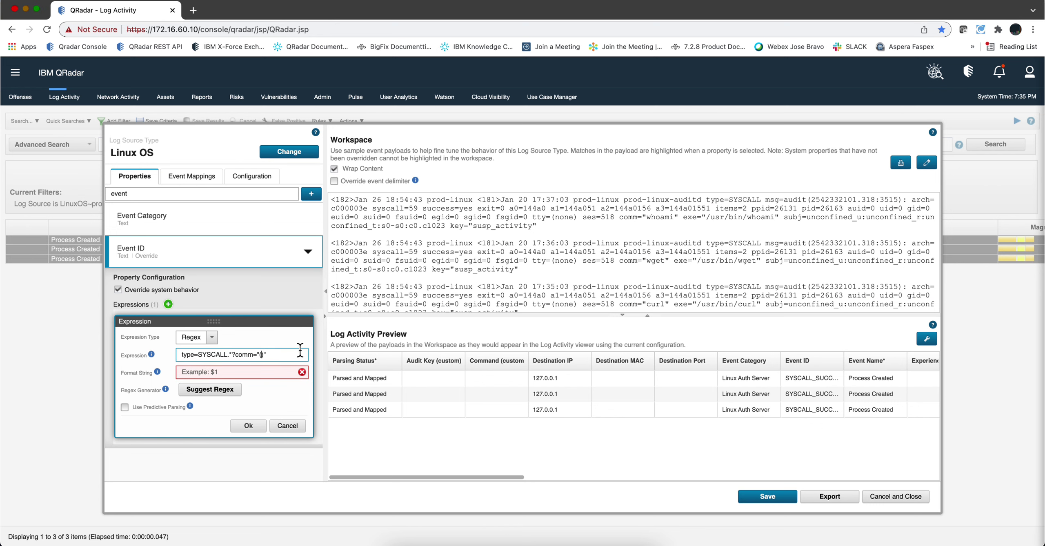
pyautogui.write('.*')
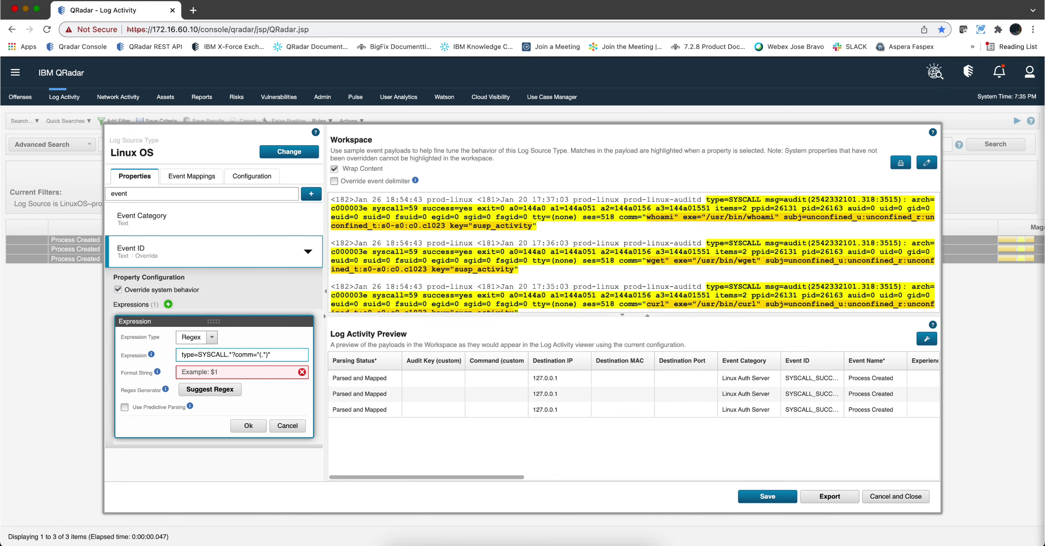
pyautogui.write('?')
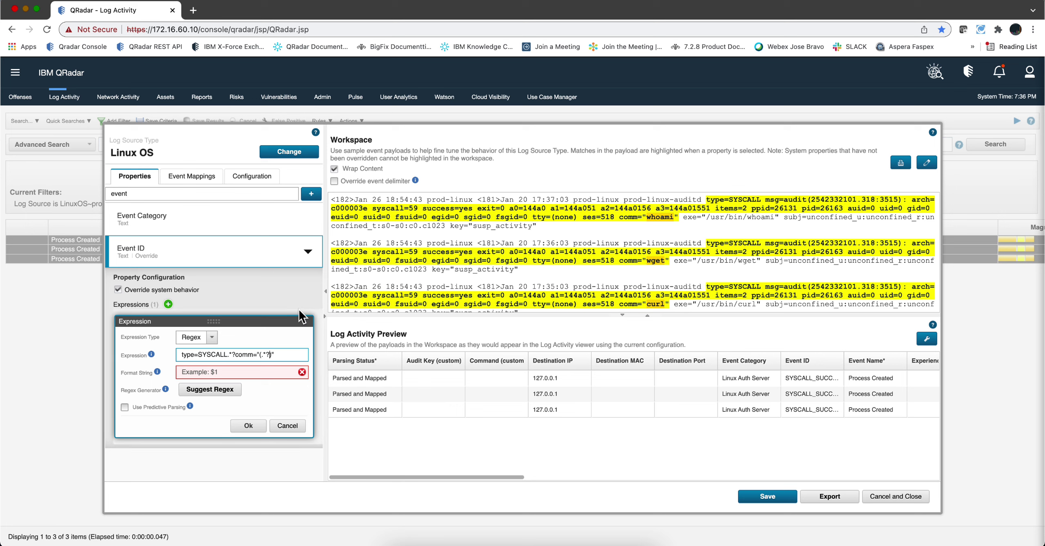
# - Set the Event ID format string to SYSCALL_$1 and confirm the expression
pyautogui.click(196, 370)
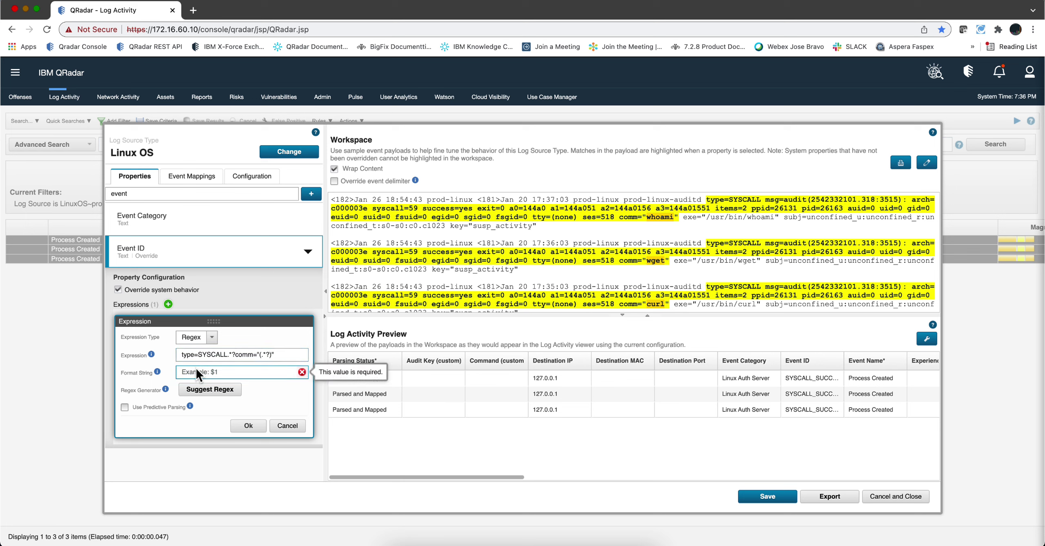
pyautogui.write('SYSCA')
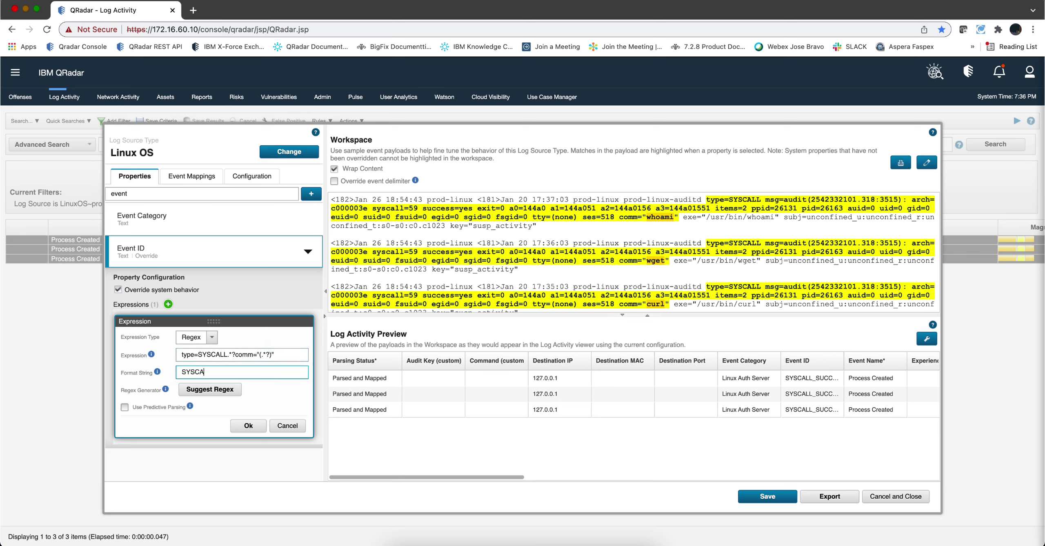
pyautogui.write('LL_$1')
pyautogui.click(245, 427)
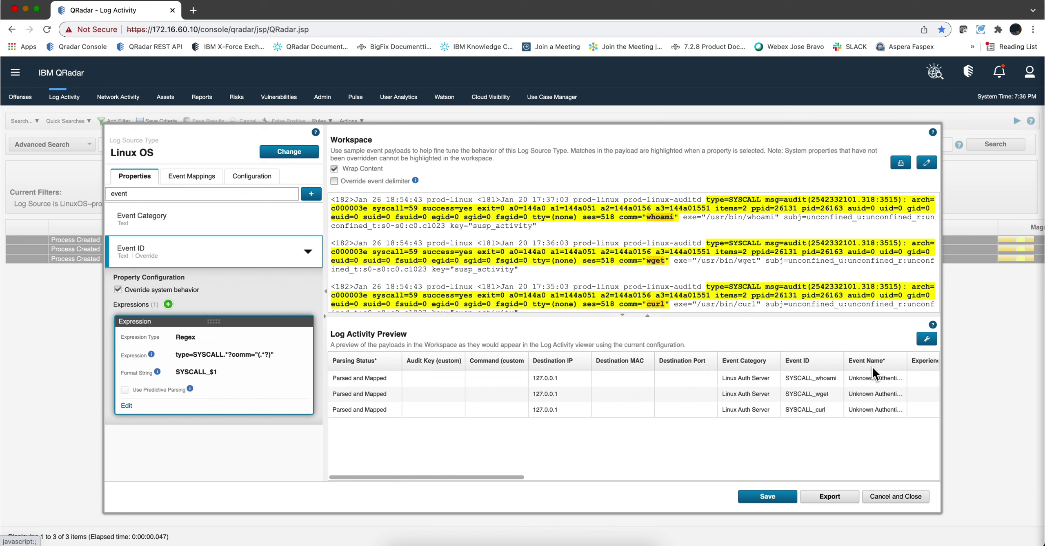
pyautogui.press('Tab')
pyautogui.press('super+Tab')
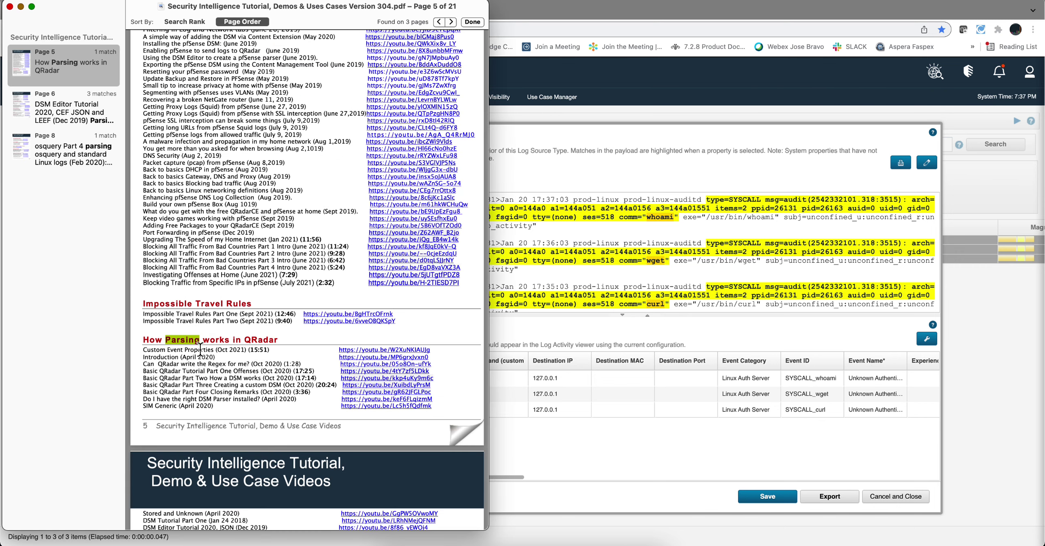
pyautogui.moveTo(269, 350); pyautogui.dragTo(142, 350)
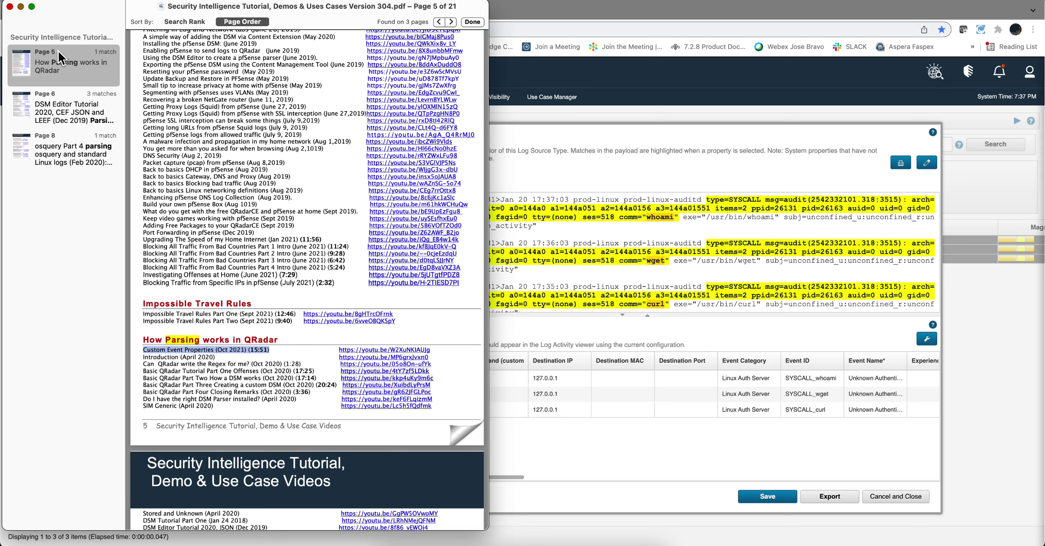
pyautogui.click(21, 6)
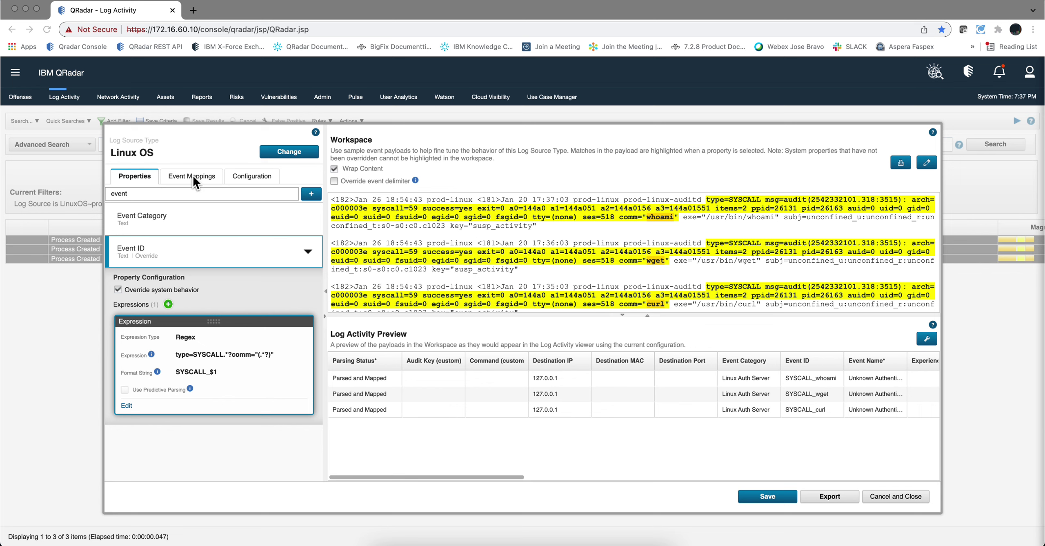
# - Add an event mapping with Event ID SYSCALL_whoami and Event Category Linux Auth Server
pyautogui.press('super+Tab')
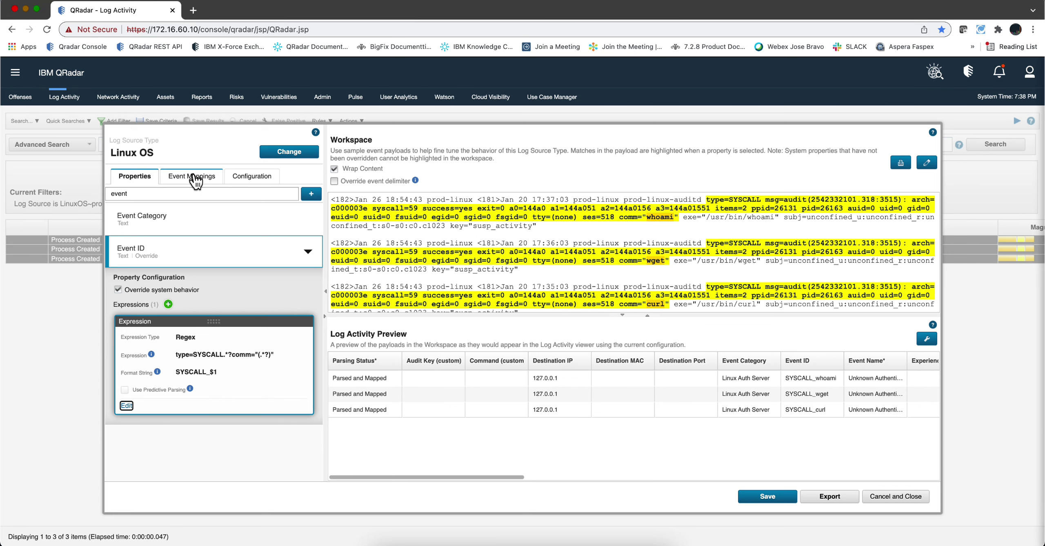
pyautogui.click(195, 179)
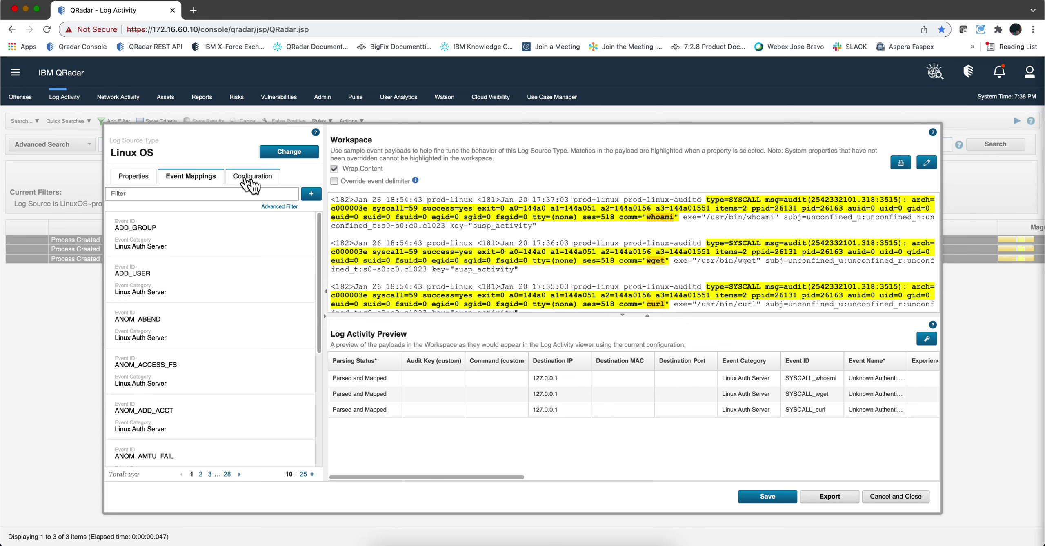
pyautogui.click(318, 195)
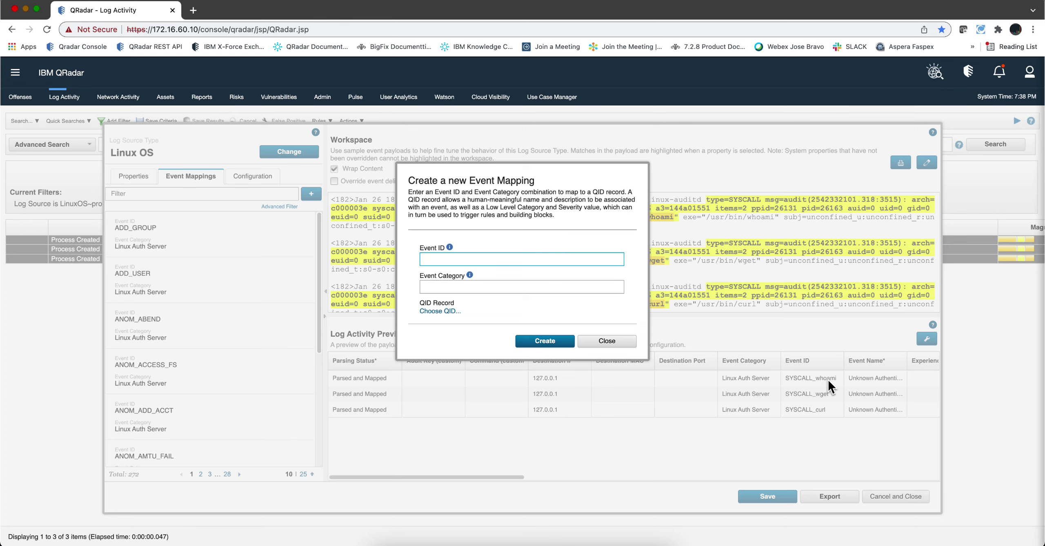
pyautogui.click(479, 260)
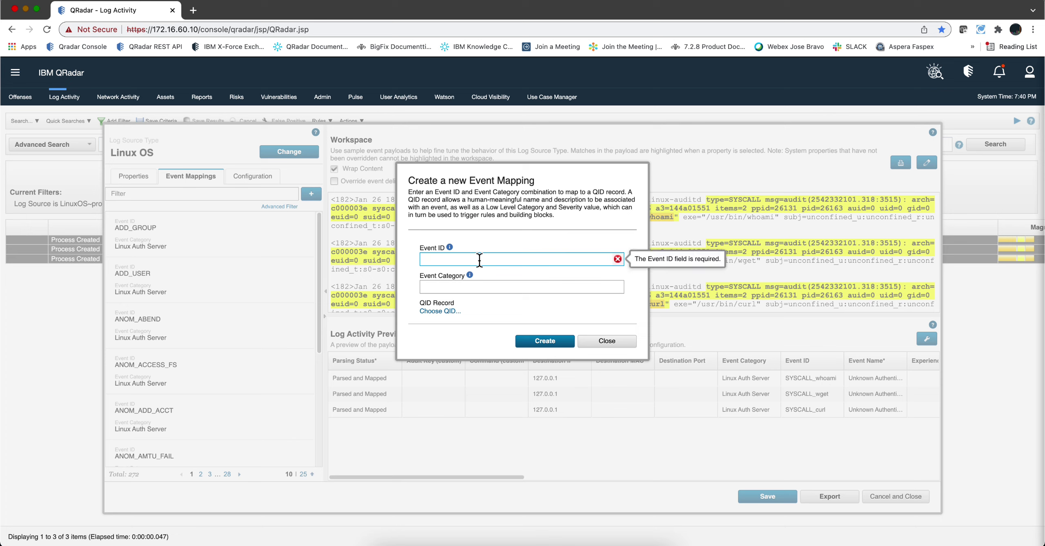
pyautogui.write('S')
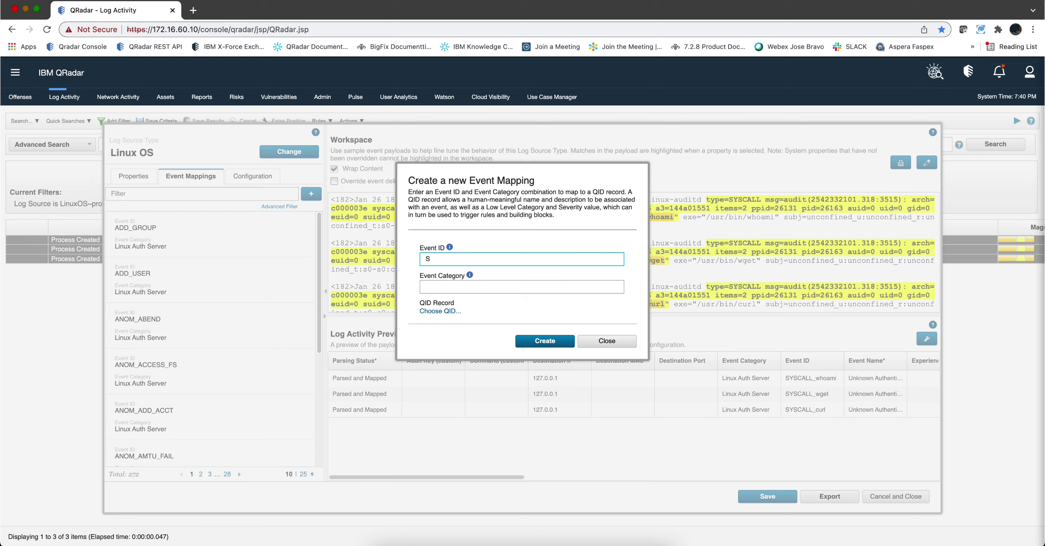
pyautogui.write('YSCALL_whoami')
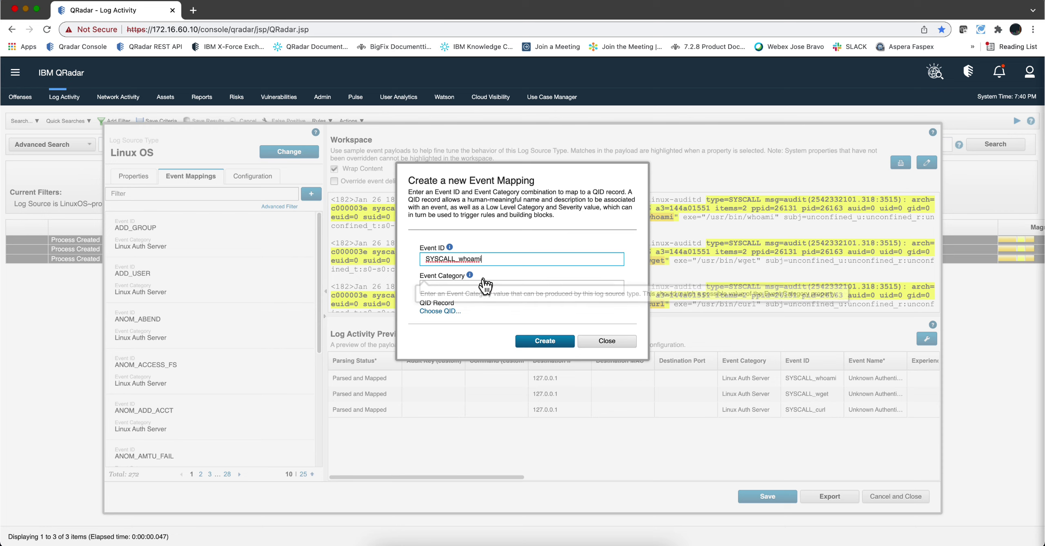
pyautogui.click(460, 286)
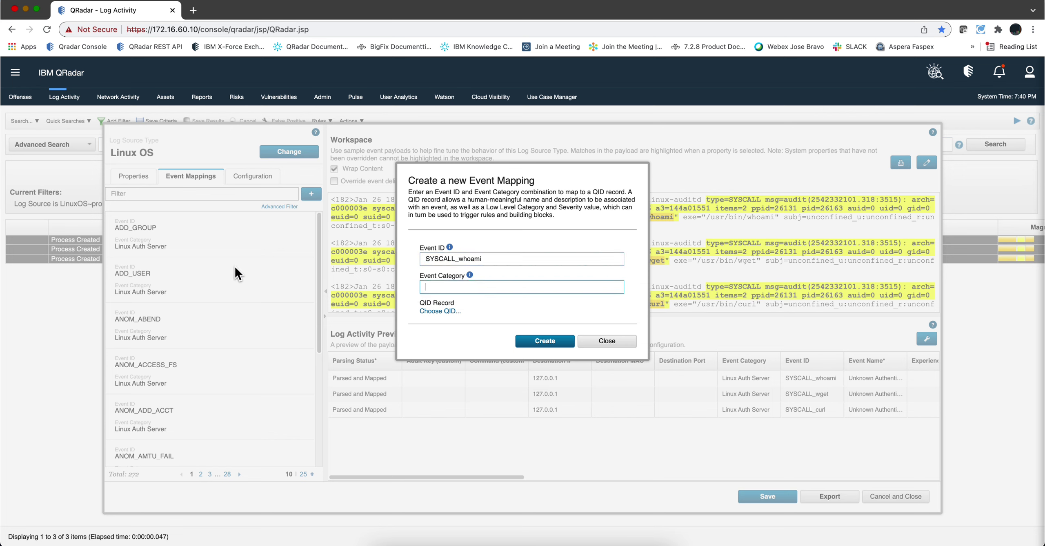
pyautogui.hotkey('shift', 'Tab')
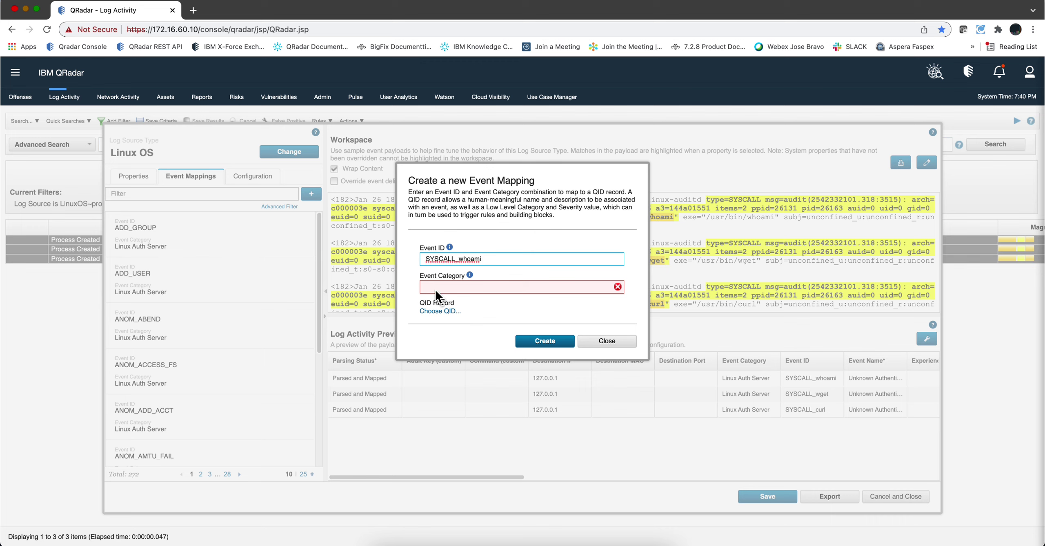
pyautogui.click(432, 287)
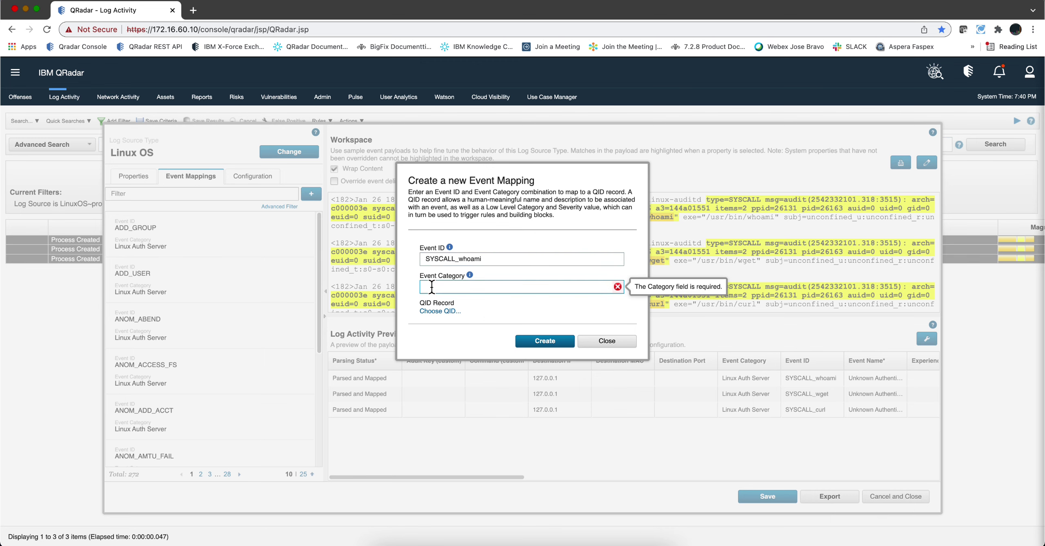
pyautogui.write('Linux')
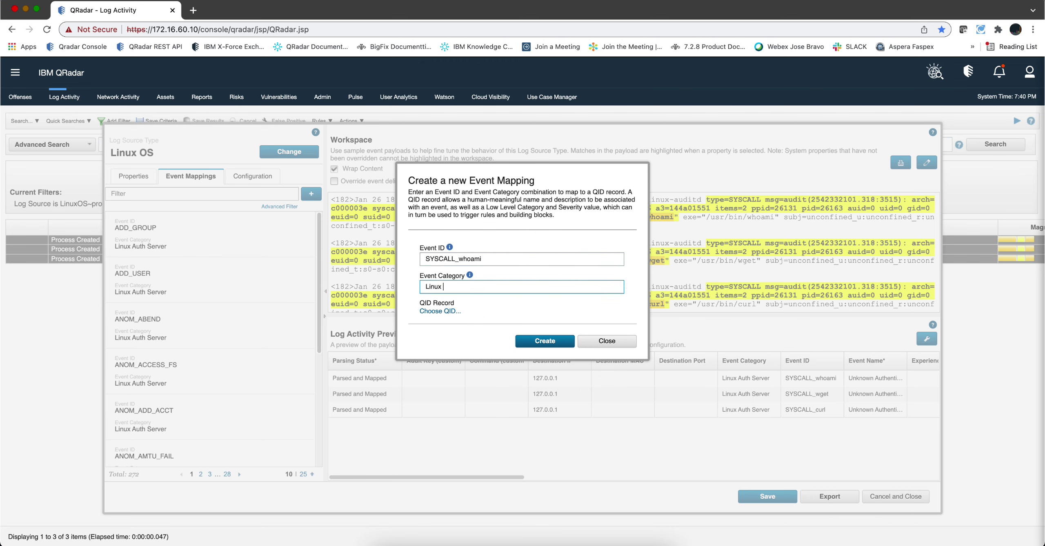
pyautogui.write(' Auth Server')
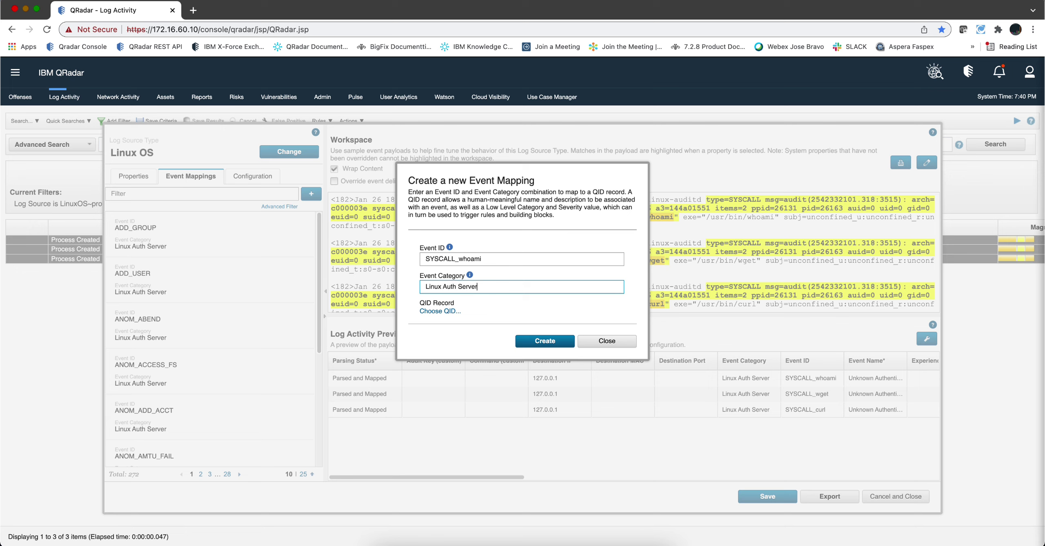
# - Start a new QID record named 'Command Executed: whoami' with a description about reconnaissance
pyautogui.click(441, 312)
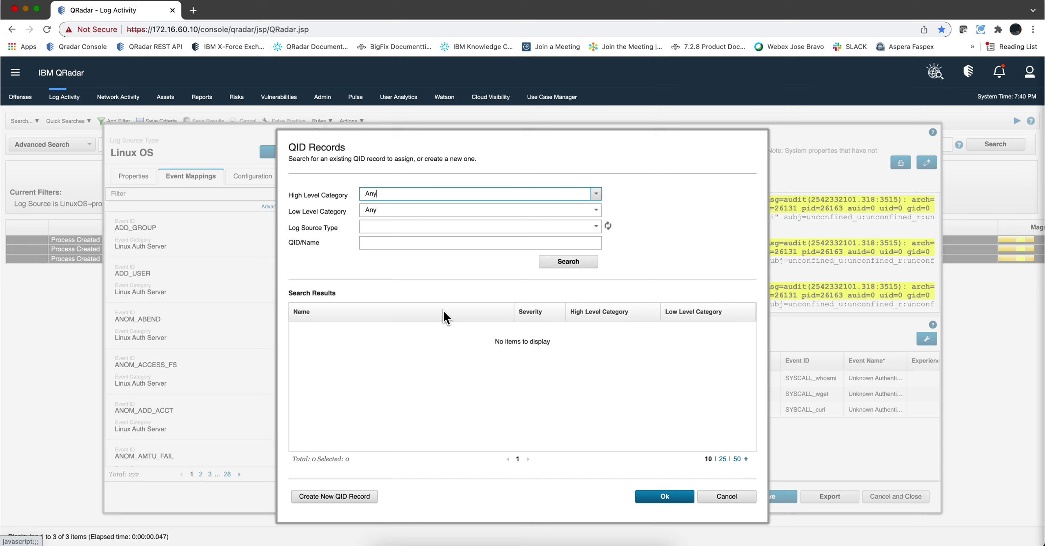
pyautogui.click(357, 497)
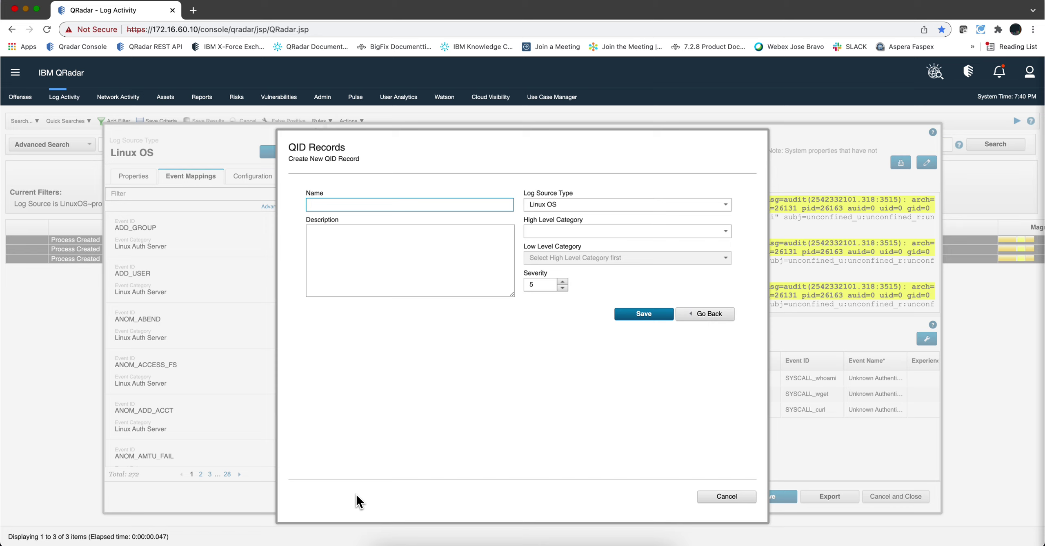
pyautogui.click(343, 204)
pyautogui.write('Command Executed: whoami')
pyautogui.click(317, 236)
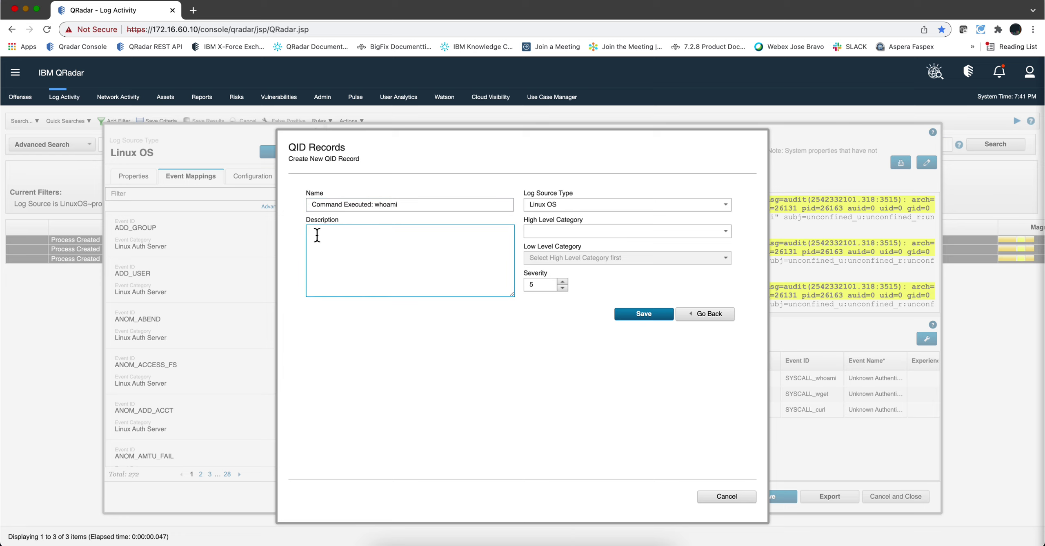
pyautogui.write('This is often done as red')
pyautogui.write('on')
# - Set the record's categories to Recon / Unix Reconnaissance with severity 7, and save it
pyautogui.click(711, 232)
pyautogui.click(727, 234)
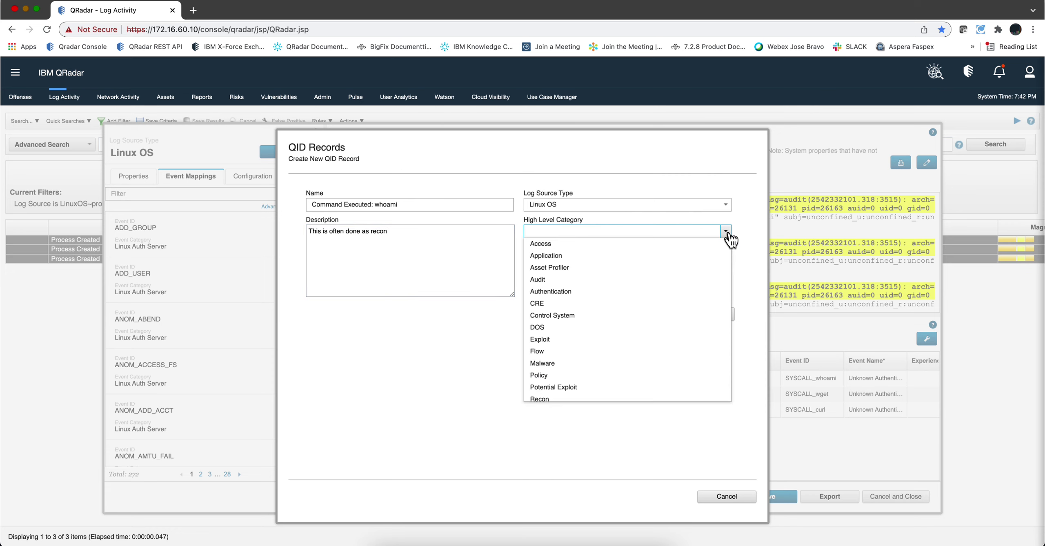
pyautogui.scroll(-3, 623, 343)
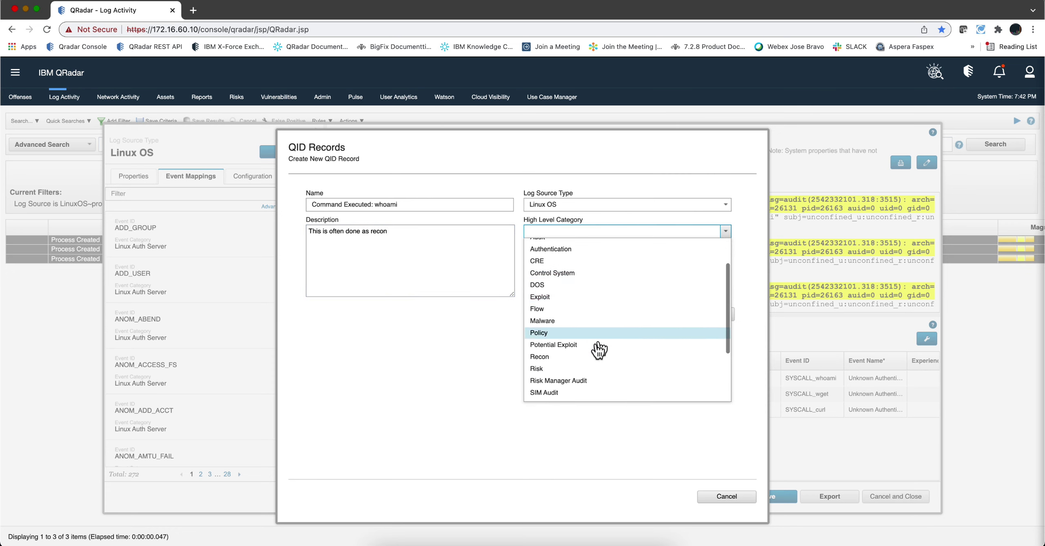
pyautogui.click(544, 358)
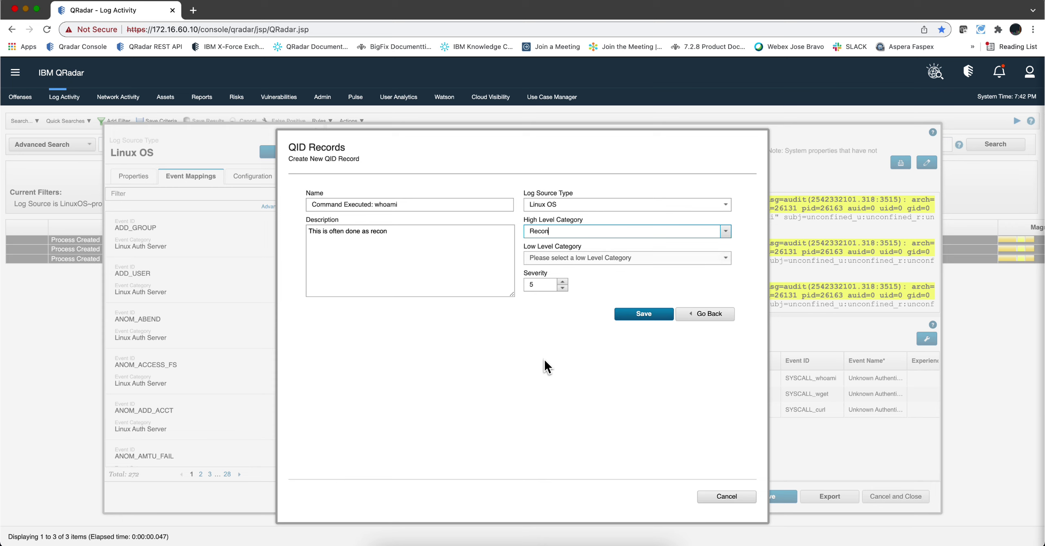
pyautogui.click(726, 260)
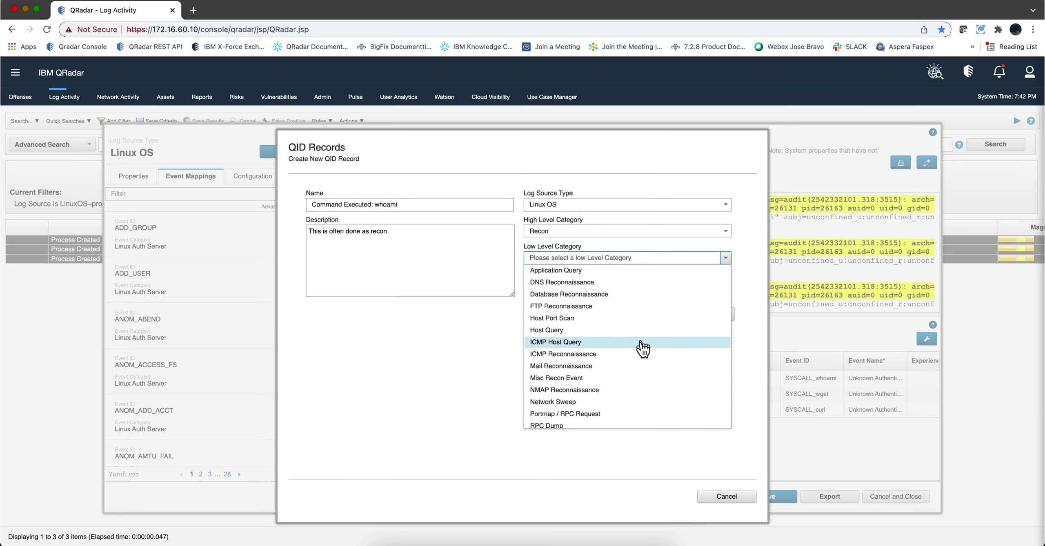
pyautogui.scroll(-1, 641, 354)
pyautogui.scroll(-5, 641, 354)
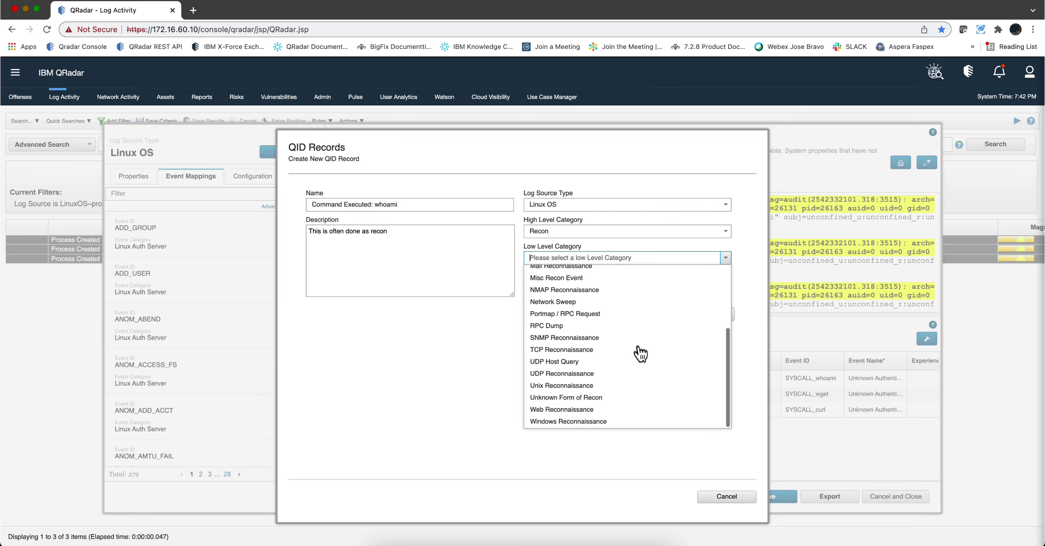
pyautogui.click(578, 386)
pyautogui.click(562, 282)
pyautogui.click(562, 281)
pyautogui.click(563, 281)
pyautogui.click(563, 281)
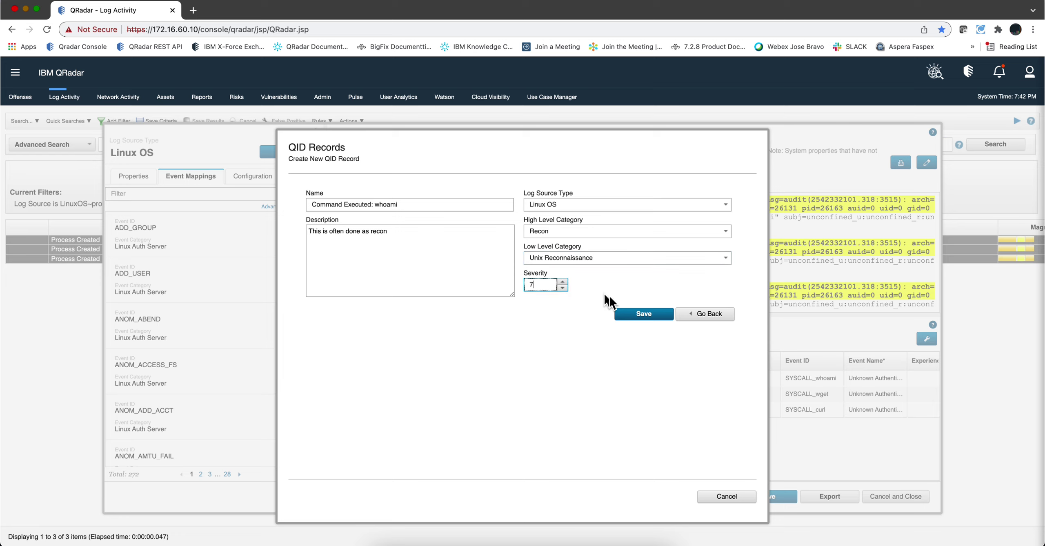
pyautogui.click(650, 315)
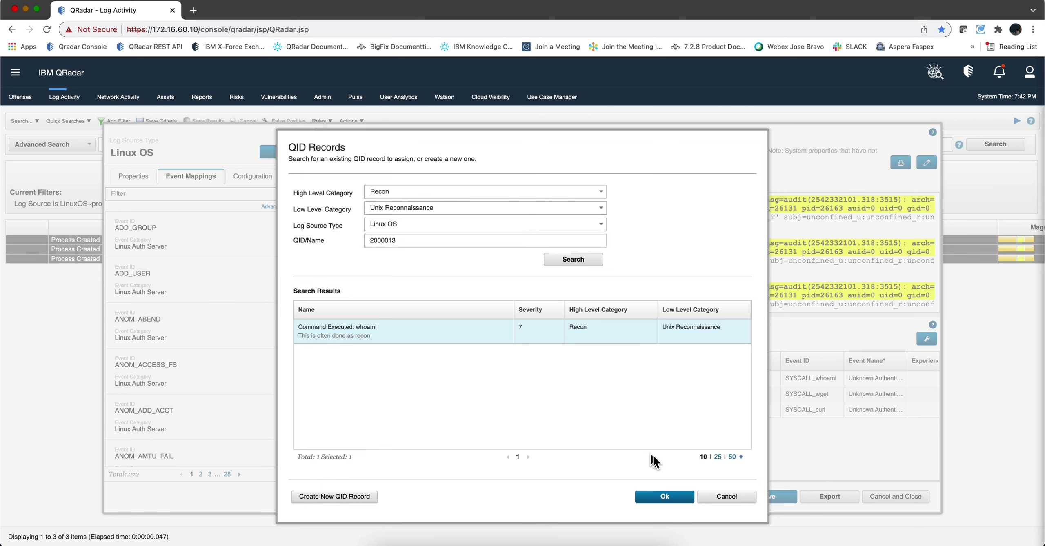
# - Attach the whoami QID record and create the SYSCALL_whoami event mapping
pyautogui.click(670, 499)
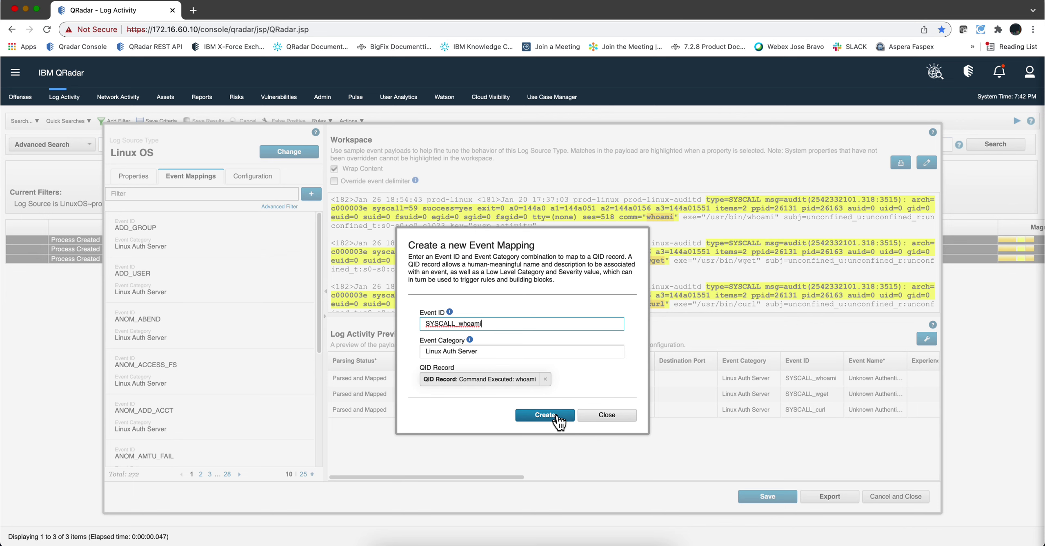
pyautogui.click(545, 415)
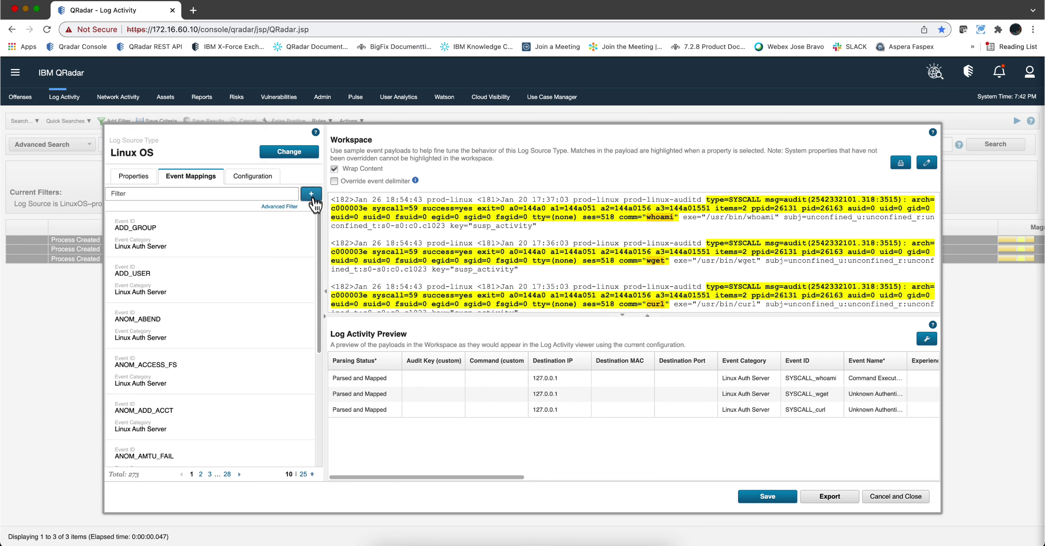
# - Add a SYSCALL_wget mapping, creating and attaching a new Command Executed: wget QID record
pyautogui.click(311, 197)
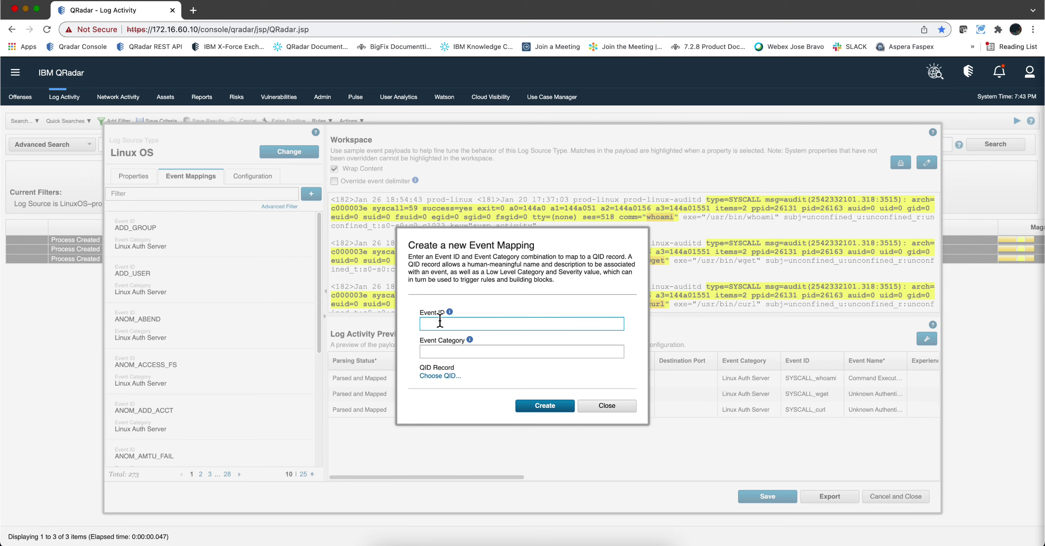
pyautogui.write('Sys')
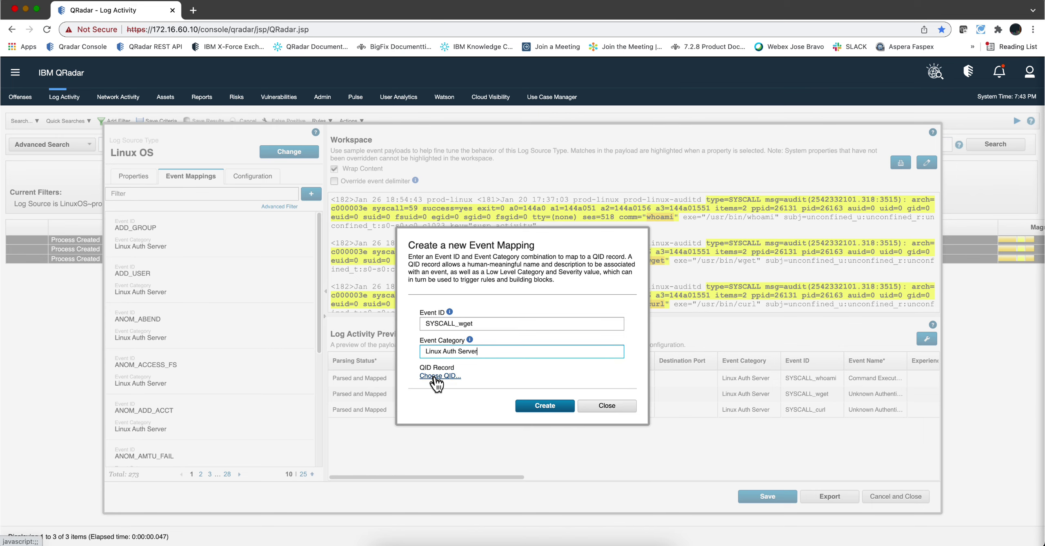
pyautogui.click(436, 376)
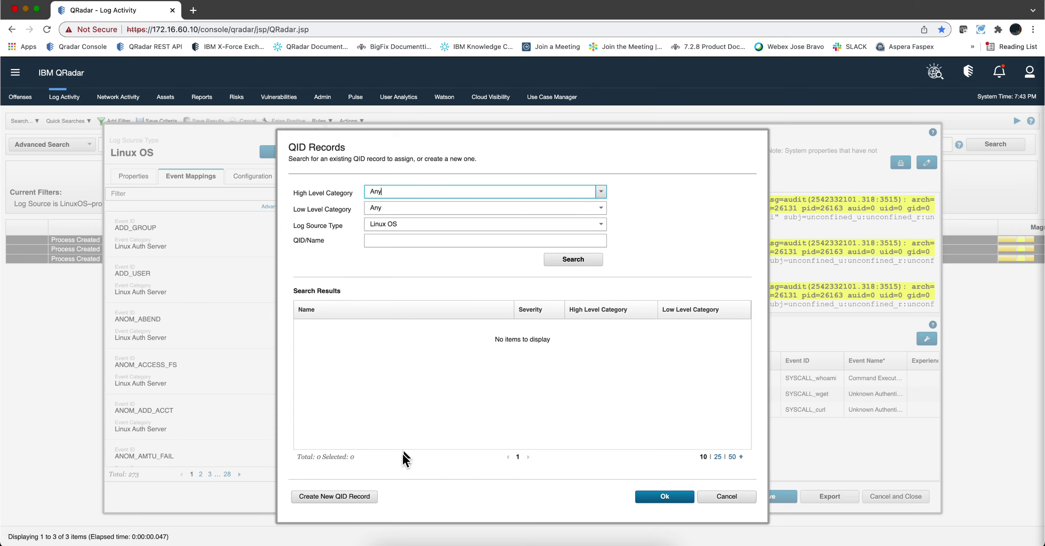
pyautogui.click(351, 497)
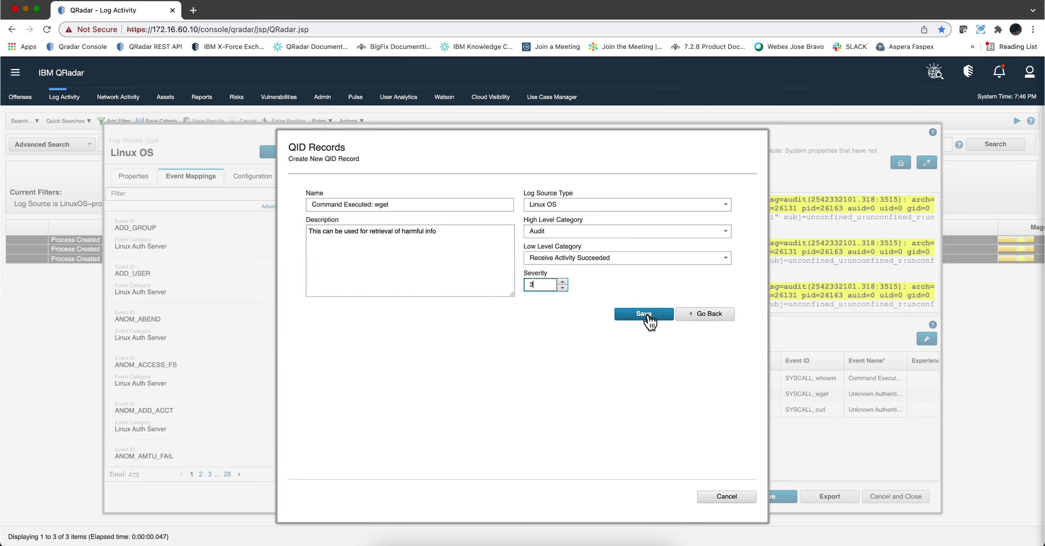
pyautogui.click(649, 322)
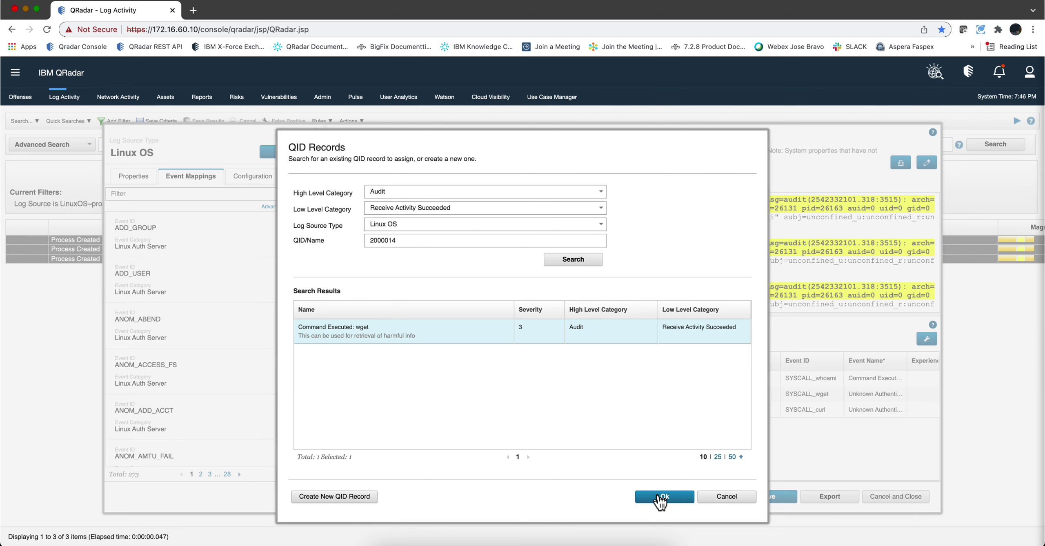
pyautogui.click(660, 502)
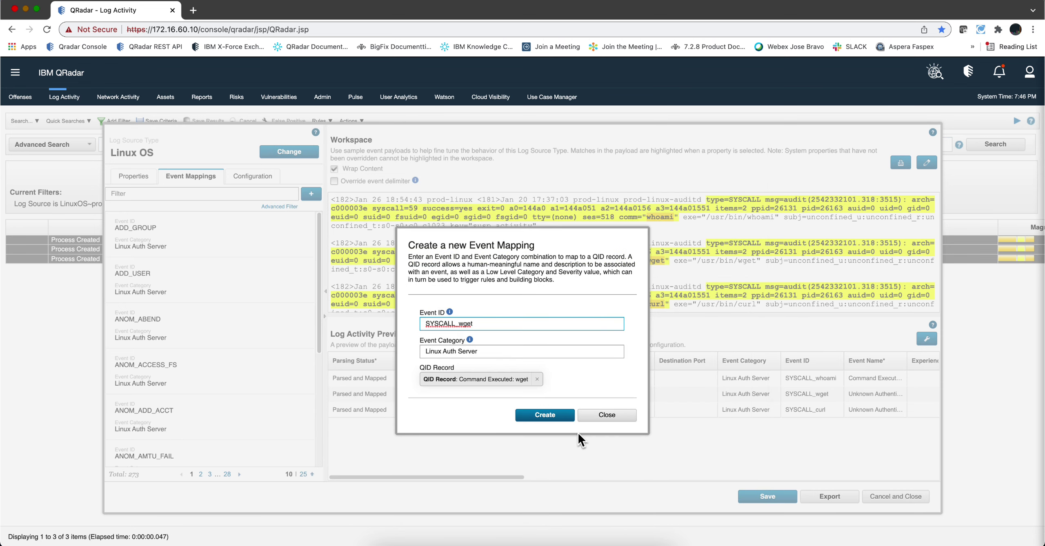
pyautogui.click(560, 408)
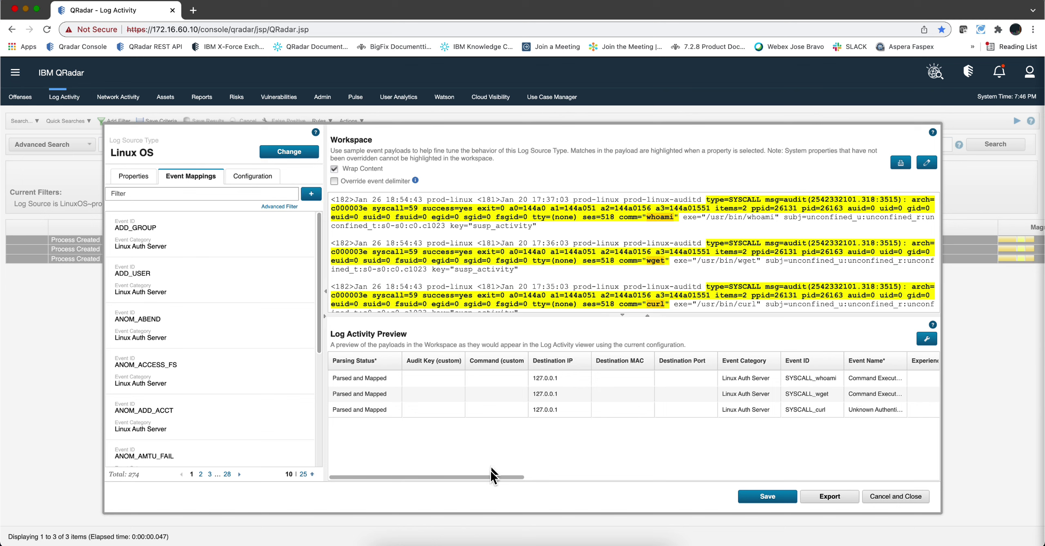
# - Scroll the preview right and widen its Event Name column to show full event names
pyautogui.moveTo(490, 476); pyautogui.dragTo(560, 476)
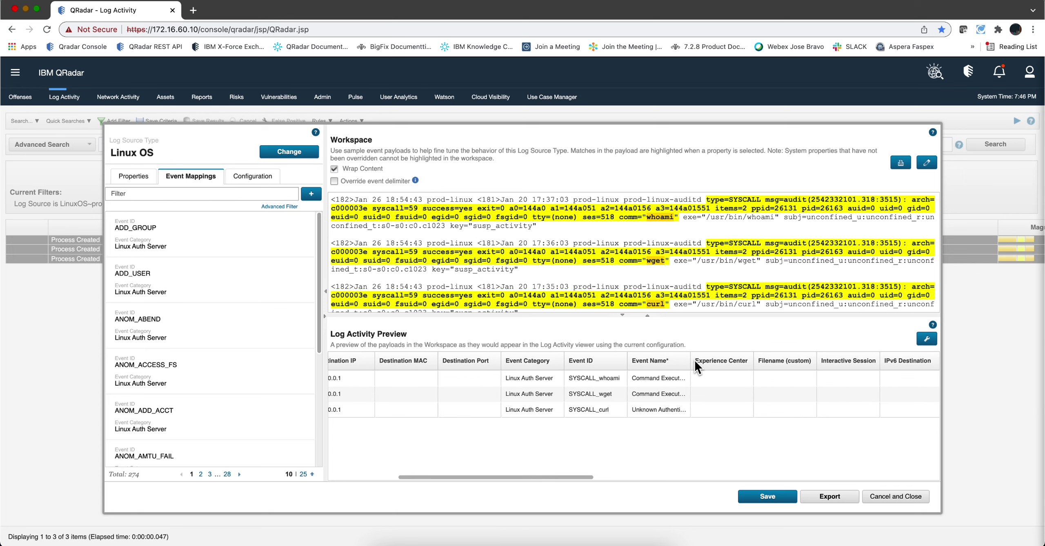
pyautogui.moveTo(689, 360); pyautogui.dragTo(737, 359)
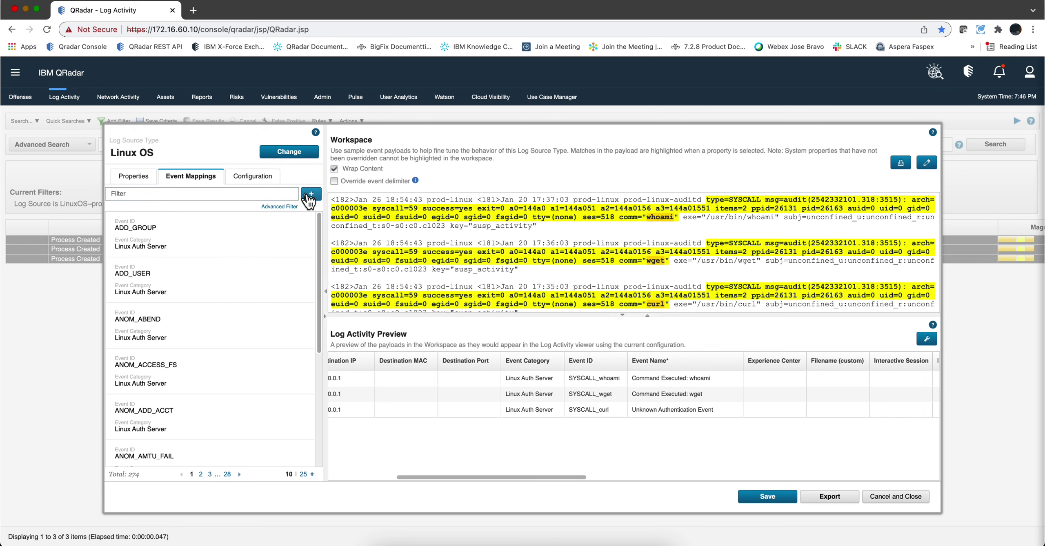
# - Add a new event mapping with event ID SYSCALL_curl and category Linux Auth Server
pyautogui.click(310, 195)
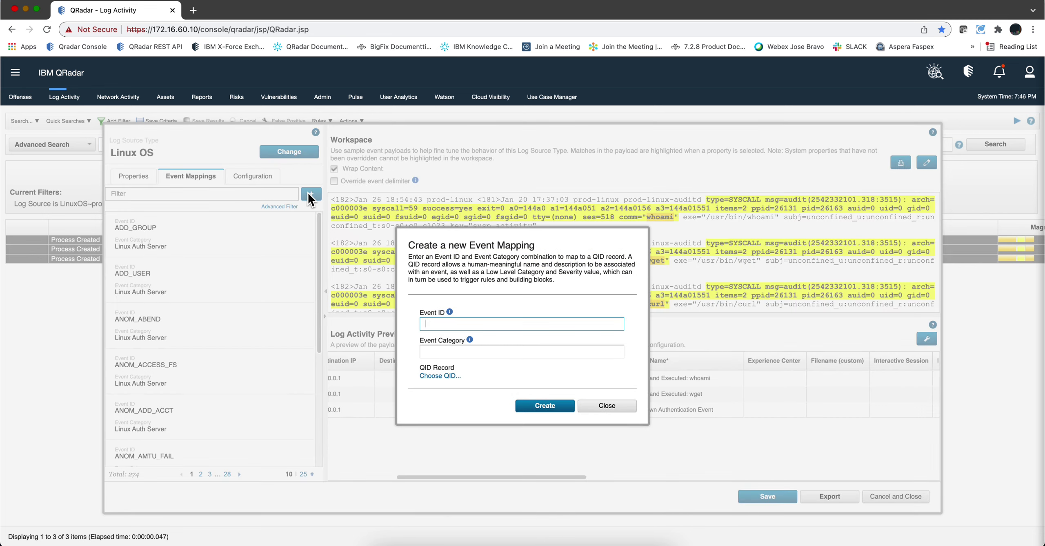
pyautogui.click(439, 324)
pyautogui.write('SYSCALL_curl')
pyautogui.press('Tab')
pyautogui.write('Linux Auth Server')
# - Create and save a new 'Command Executed: curl' QID record (Suspicious Activity, severity 4)
pyautogui.click(440, 376)
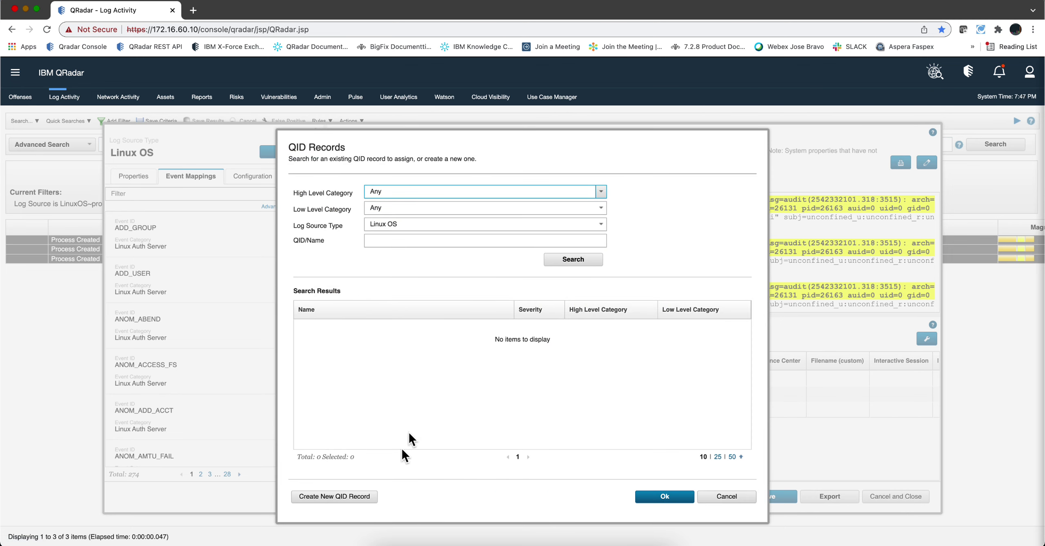
pyautogui.click(362, 497)
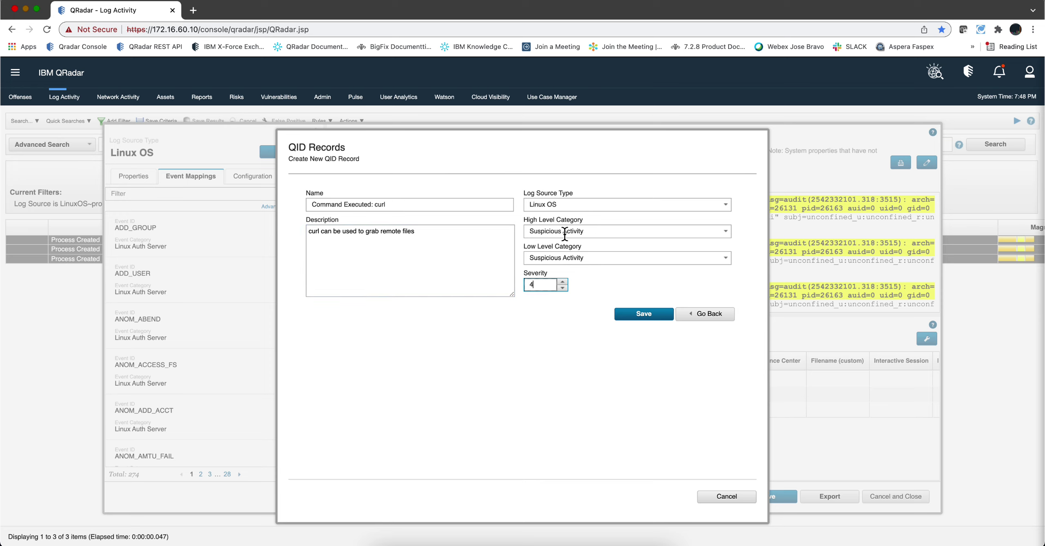
pyautogui.click(576, 244)
pyautogui.click(654, 314)
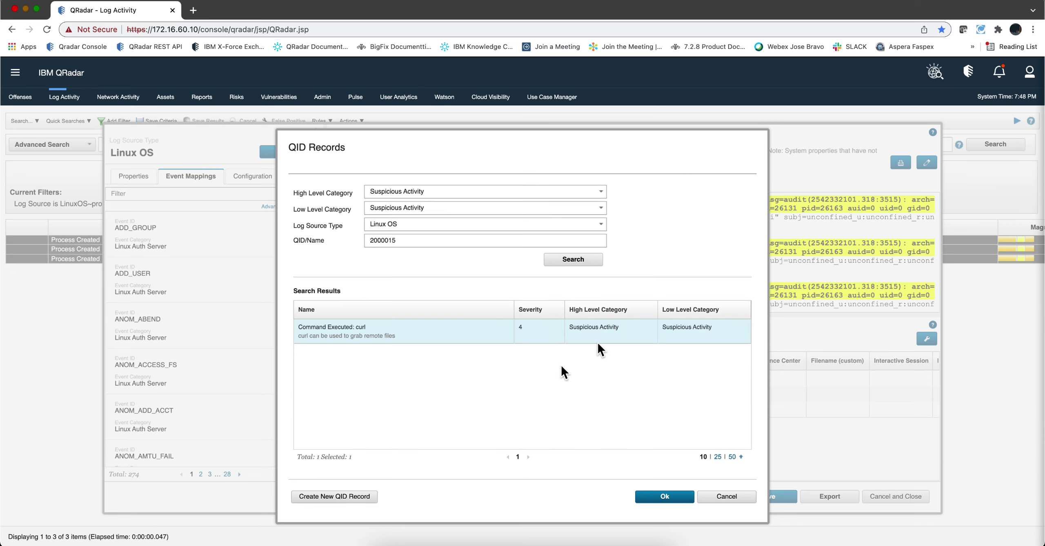
# - Discard the extra blank QID form and create the SYSCALL_curl mapping
pyautogui.click(325, 502)
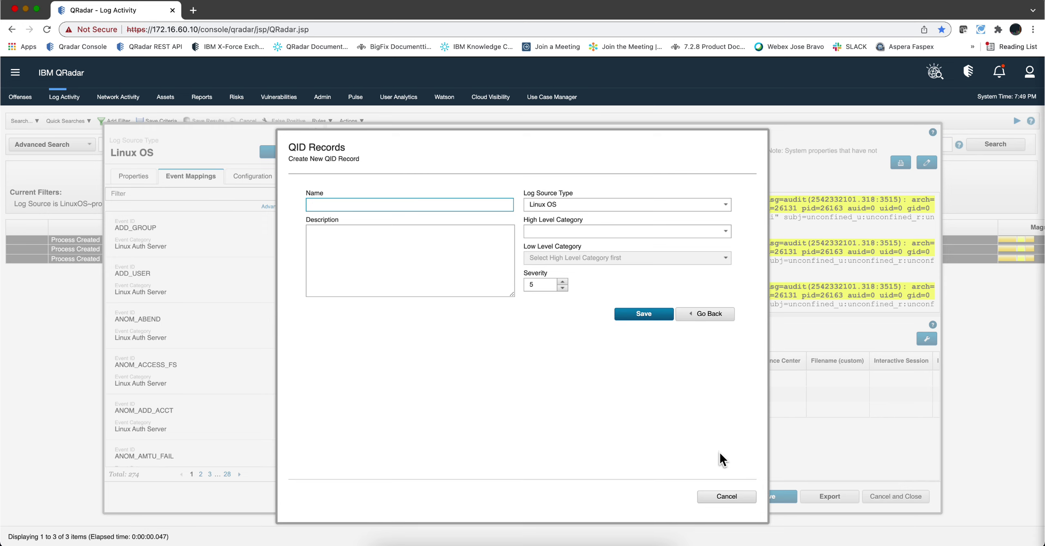
pyautogui.click(729, 497)
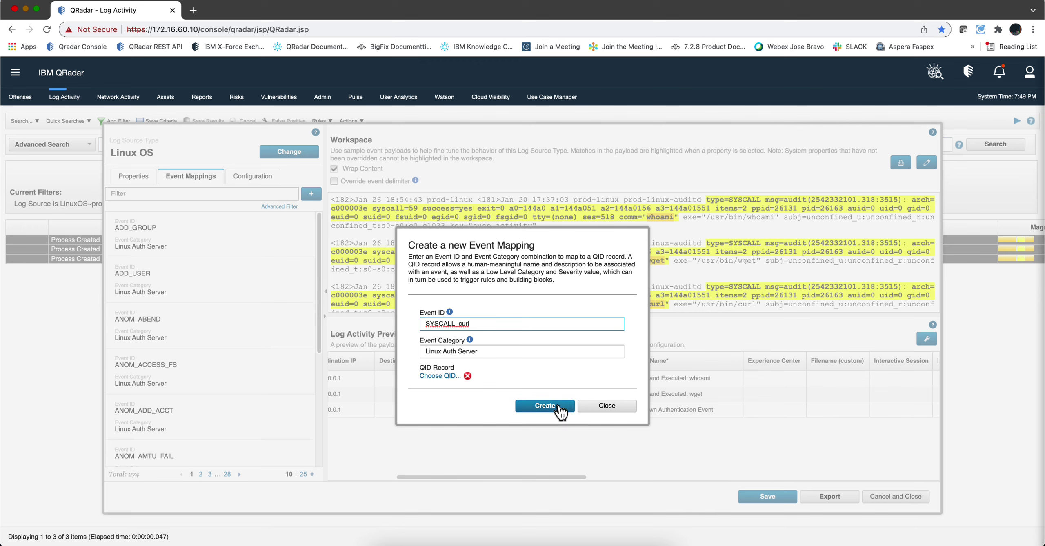
pyautogui.click(556, 408)
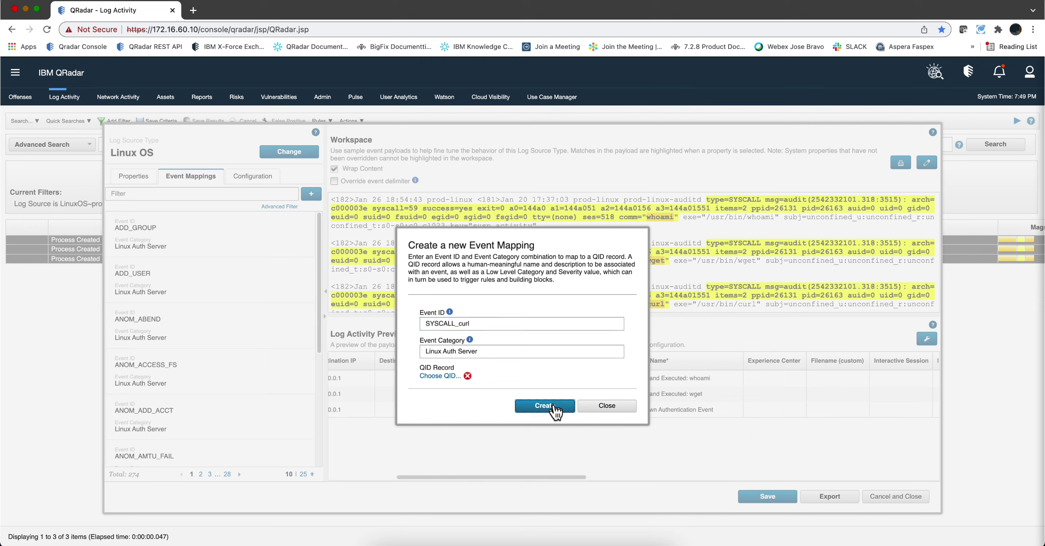
pyautogui.click(556, 408)
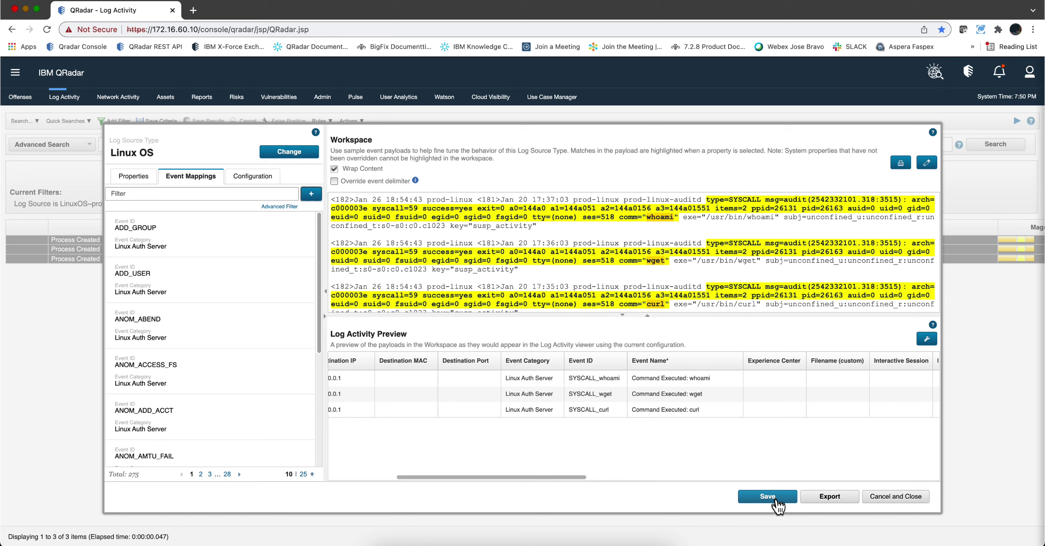
# - Save the Linux OS DSM Editor changes, close the editor, and switch to the server terminal
pyautogui.click(775, 497)
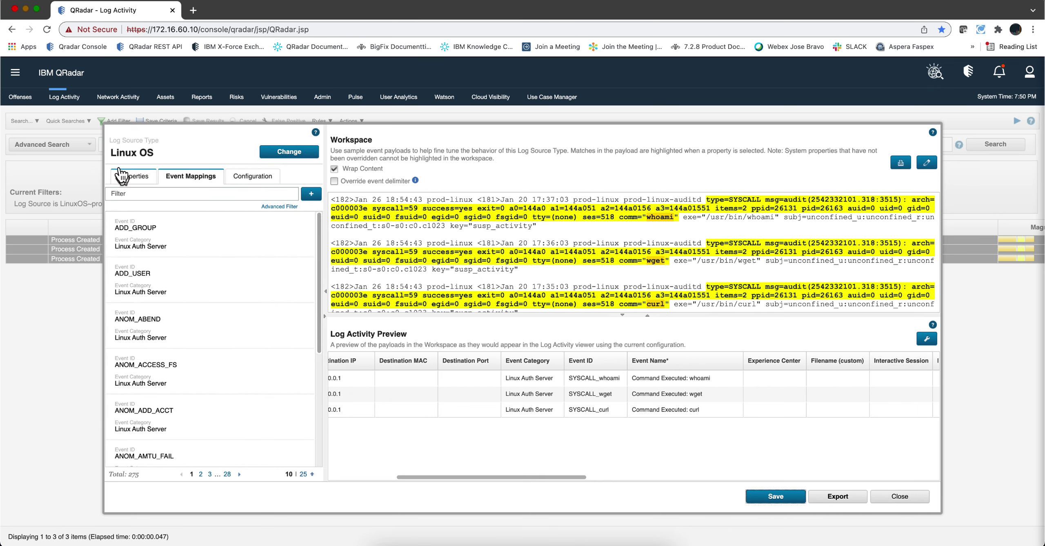
pyautogui.click(64, 97)
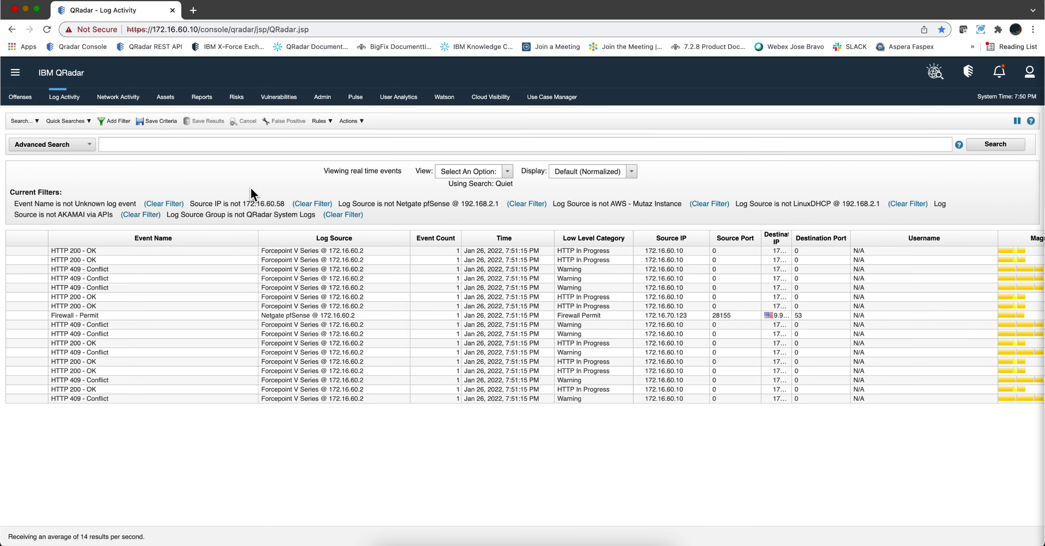
pyautogui.press('super+Tab')
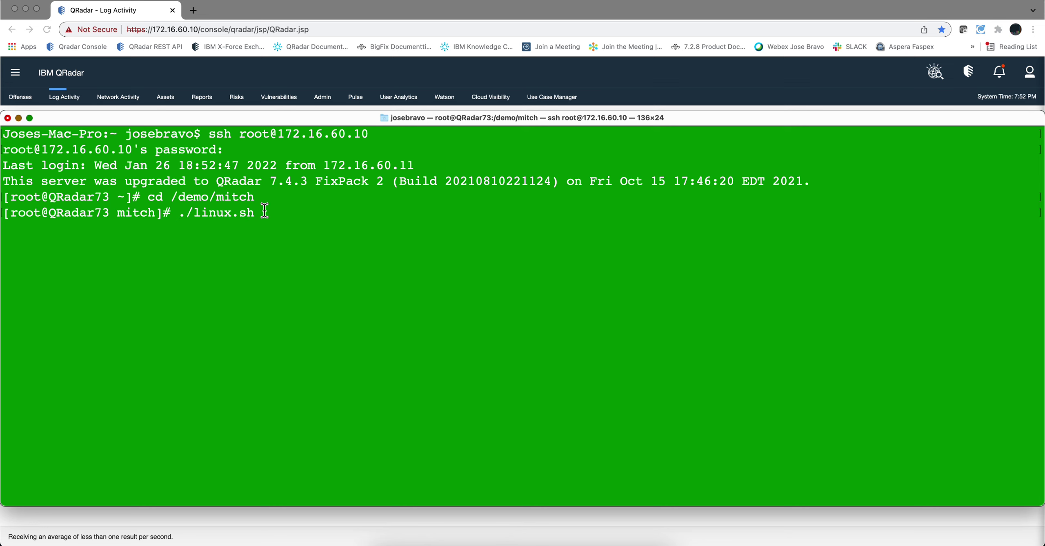
# - Run ./linux.sh to send test Linux events to 127.0.0.1:514
pyautogui.press('Return')
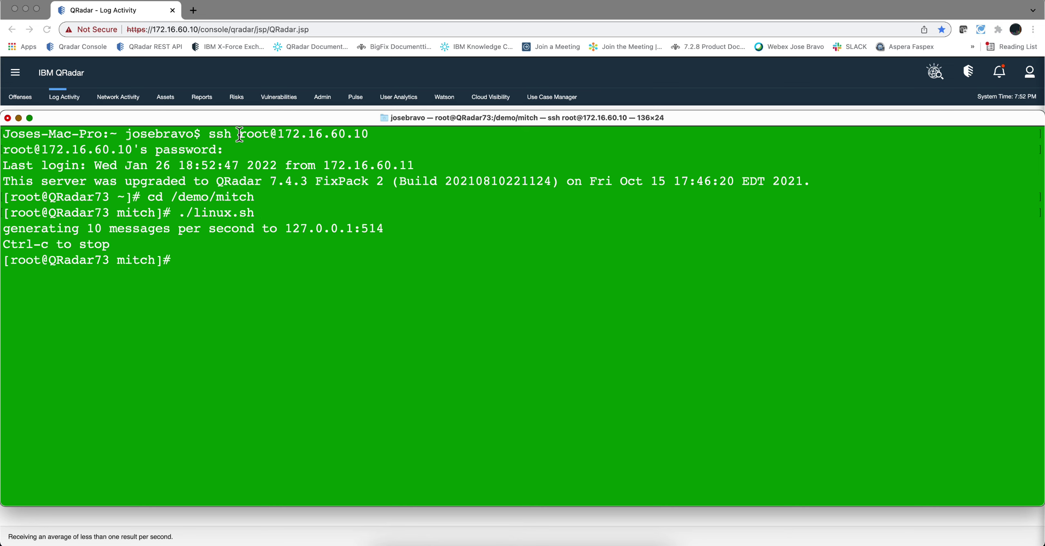
# - Return to Log Activity to view the Command Executed curl, wget and whoami events
pyautogui.click(256, 105)
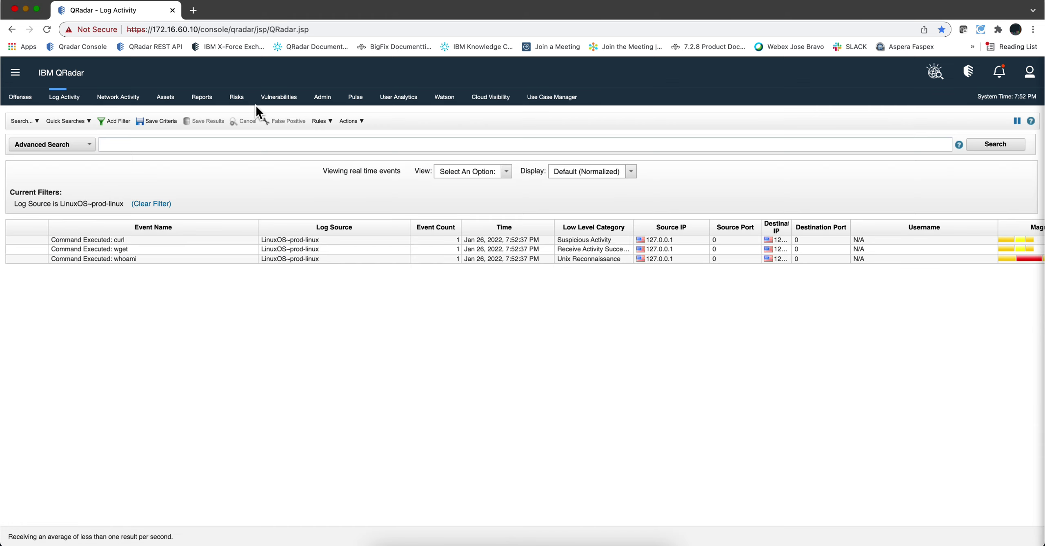